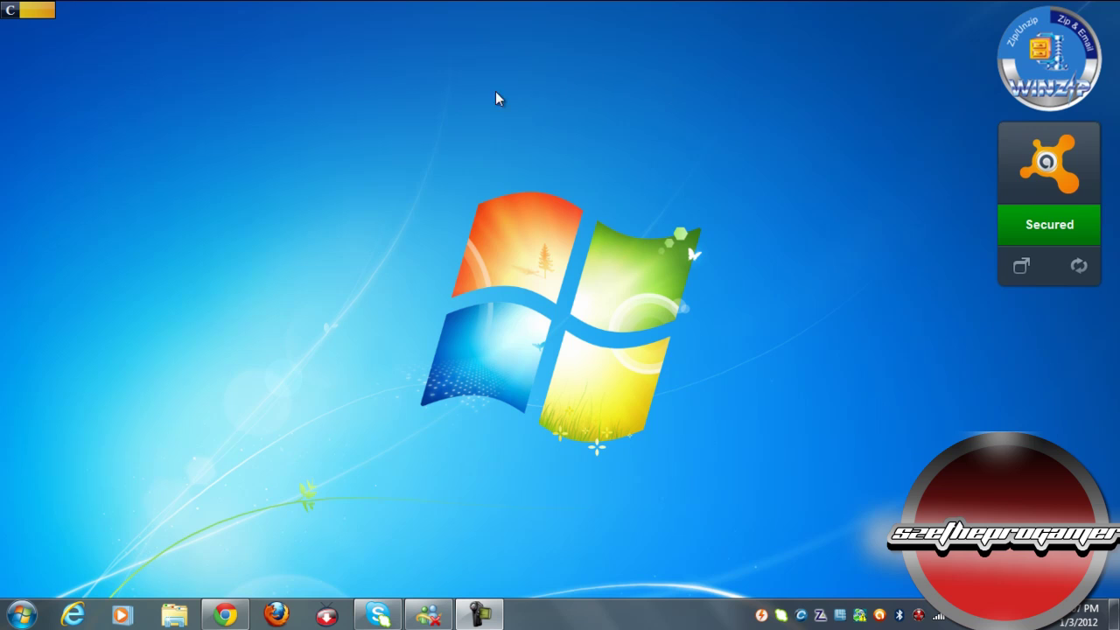
# Step: Download the Joomla 1.7.3 Full Package ZIP, then bring up the 000webhost free hosting order form
pyautogui.click(226, 615)
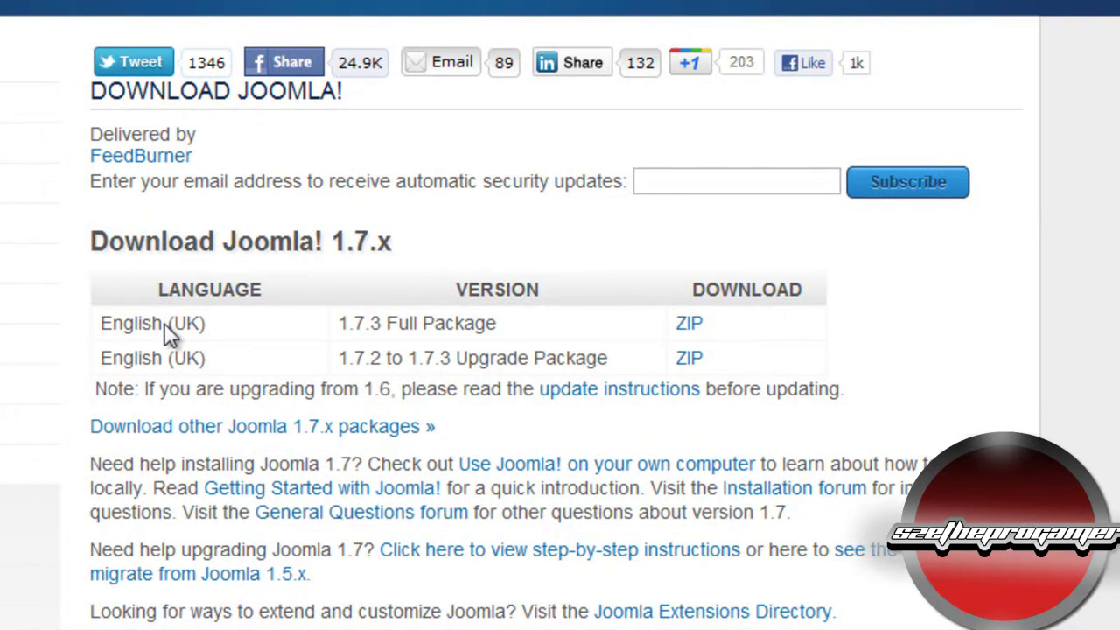
pyautogui.click(692, 328)
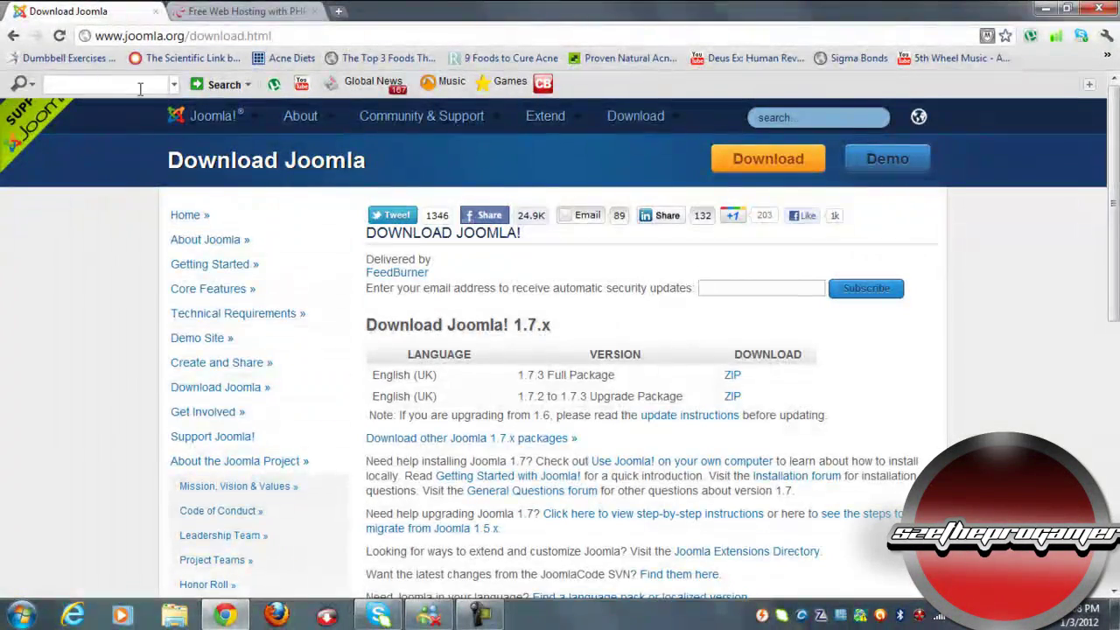
pyautogui.click(282, 11)
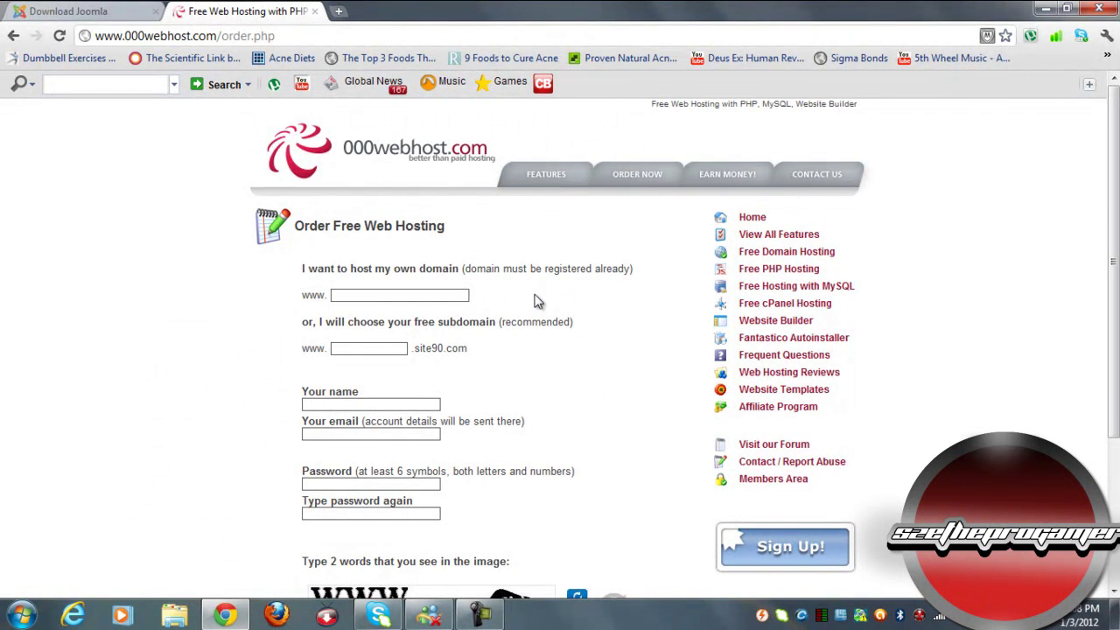
# Step: Enter jumlatutorial101 as the free subdomain name
pyautogui.click(378, 347)
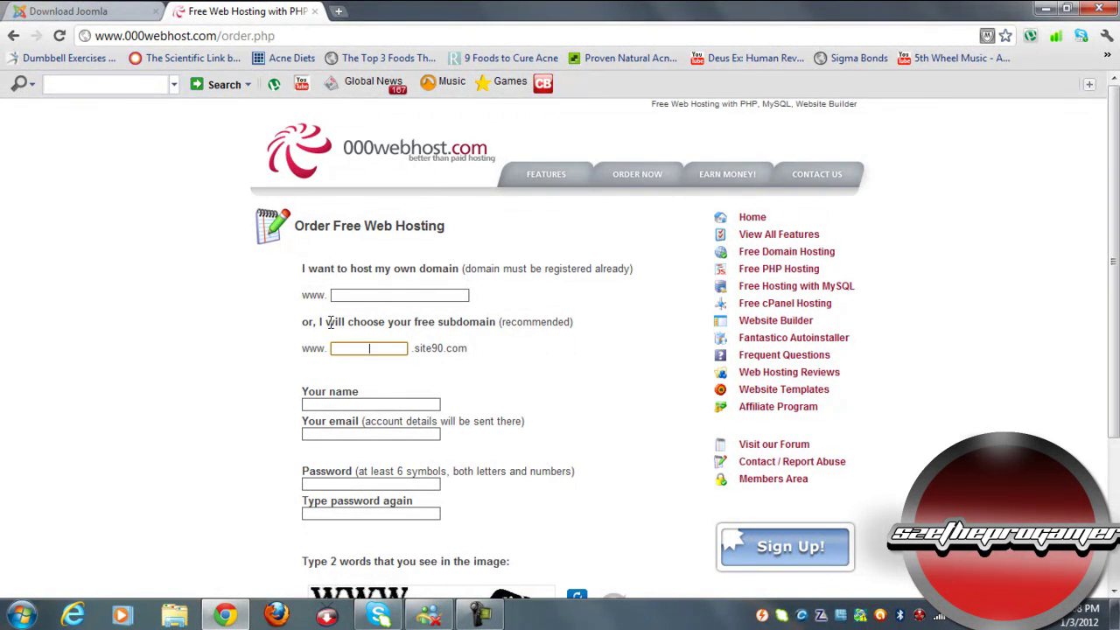
pyautogui.click(420, 294)
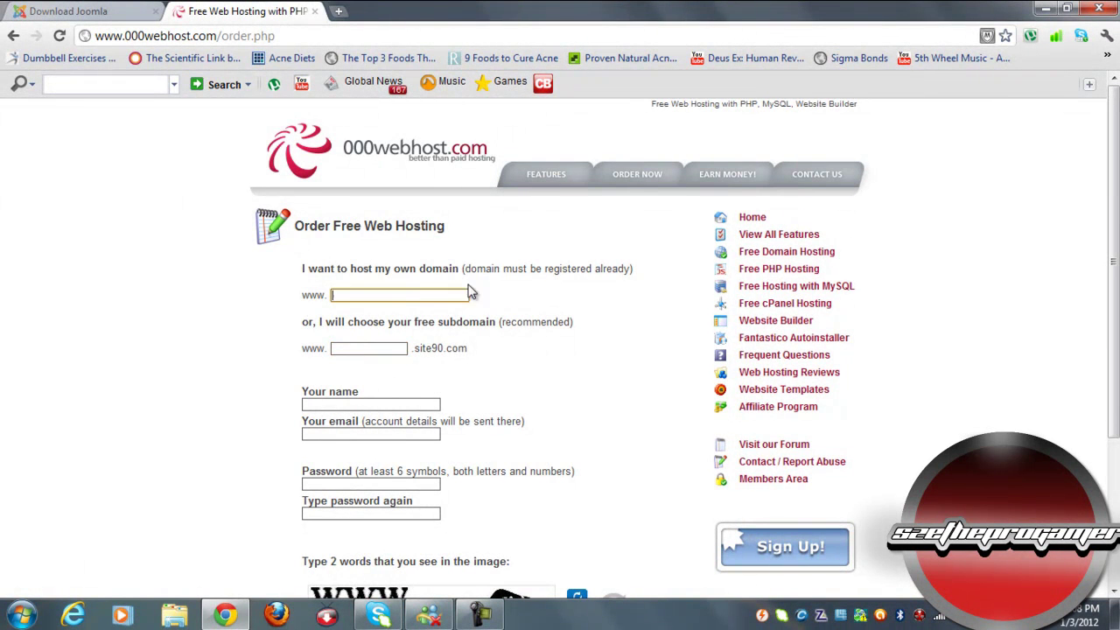
pyautogui.click(354, 346)
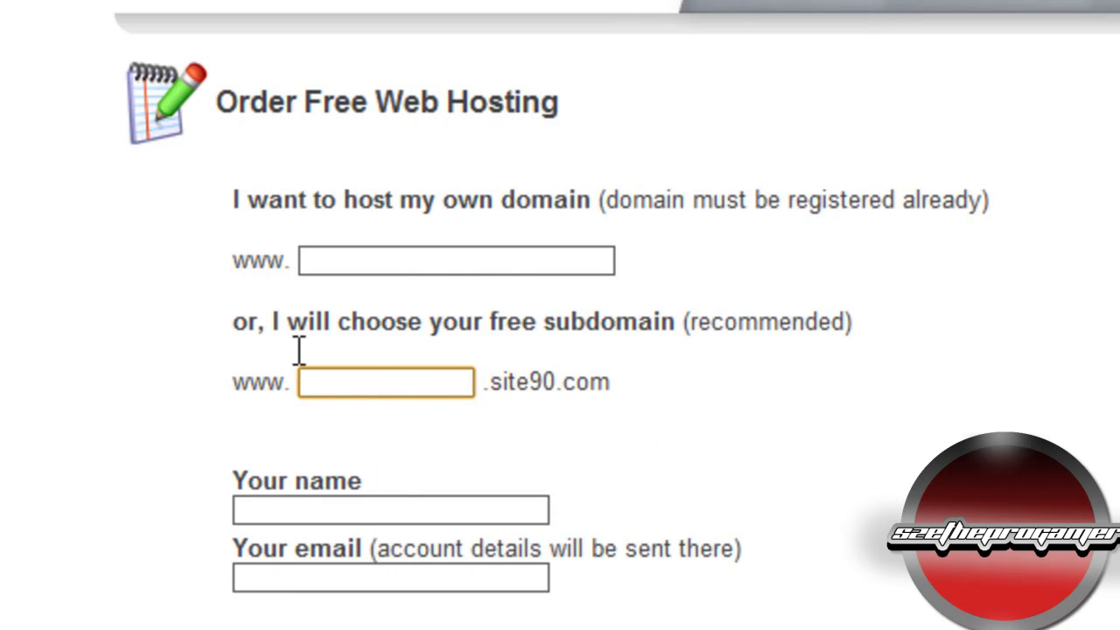
pyautogui.click(560, 267)
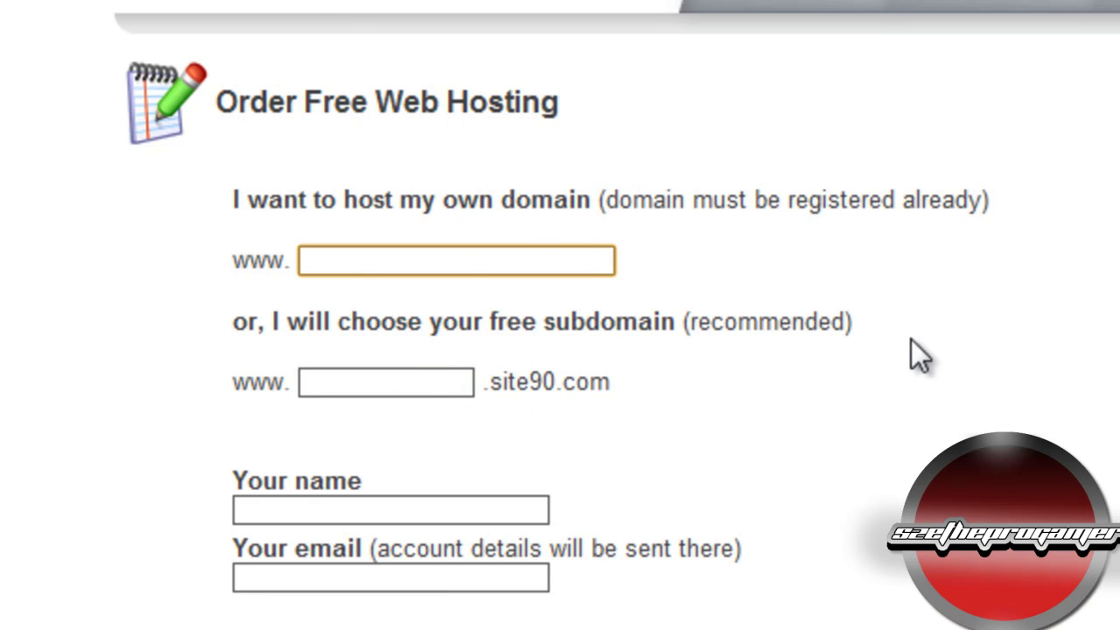
pyautogui.click(417, 382)
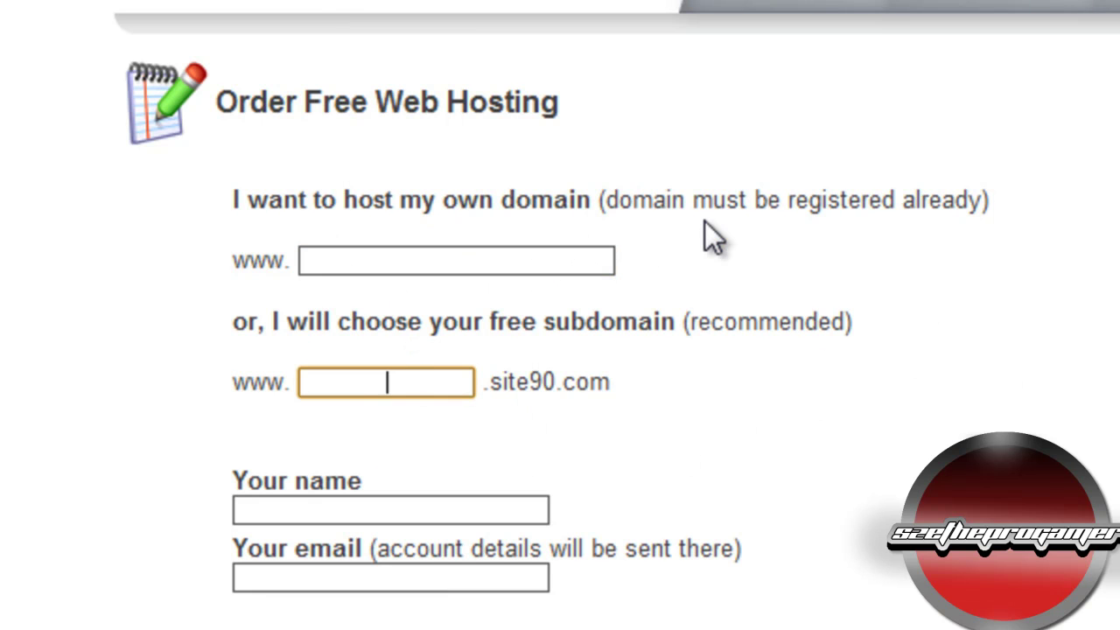
pyautogui.write('jumlatutoti')
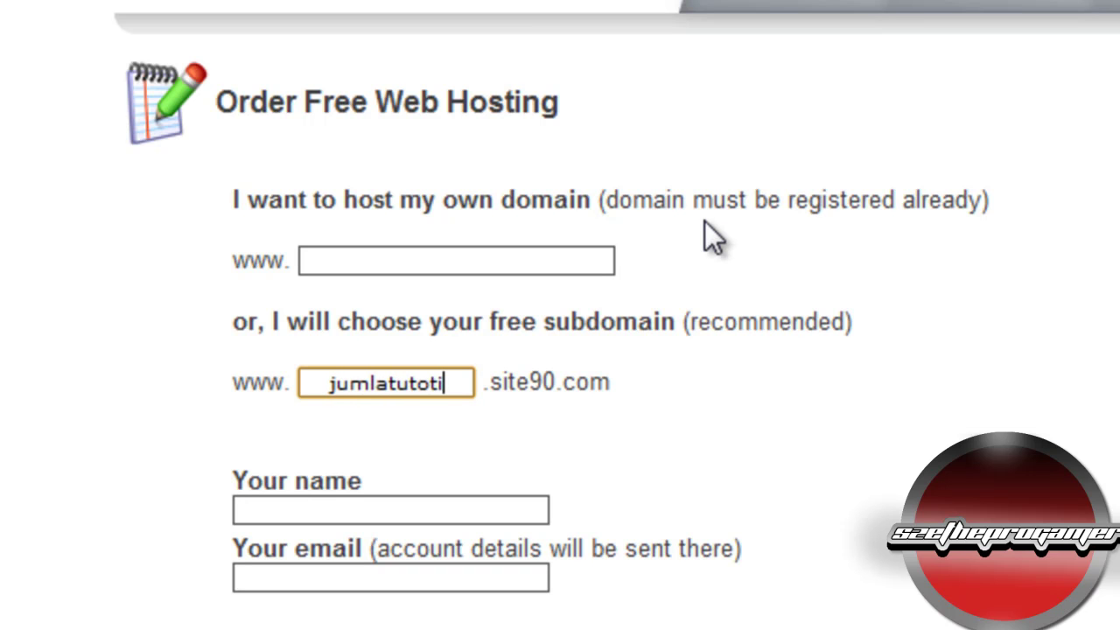
pyautogui.press('BackSpace')
pyautogui.press('BackSpace')
pyautogui.write('rial101')
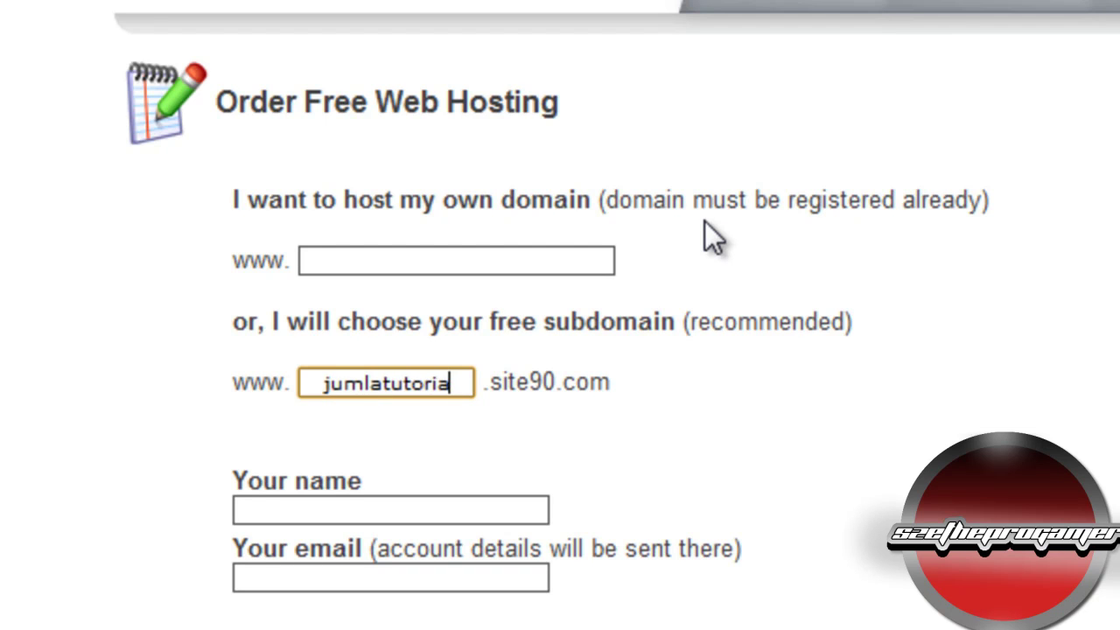
# Step: Fill in the account owner's name, accept the Terms of Service and create the account
pyautogui.click(323, 513)
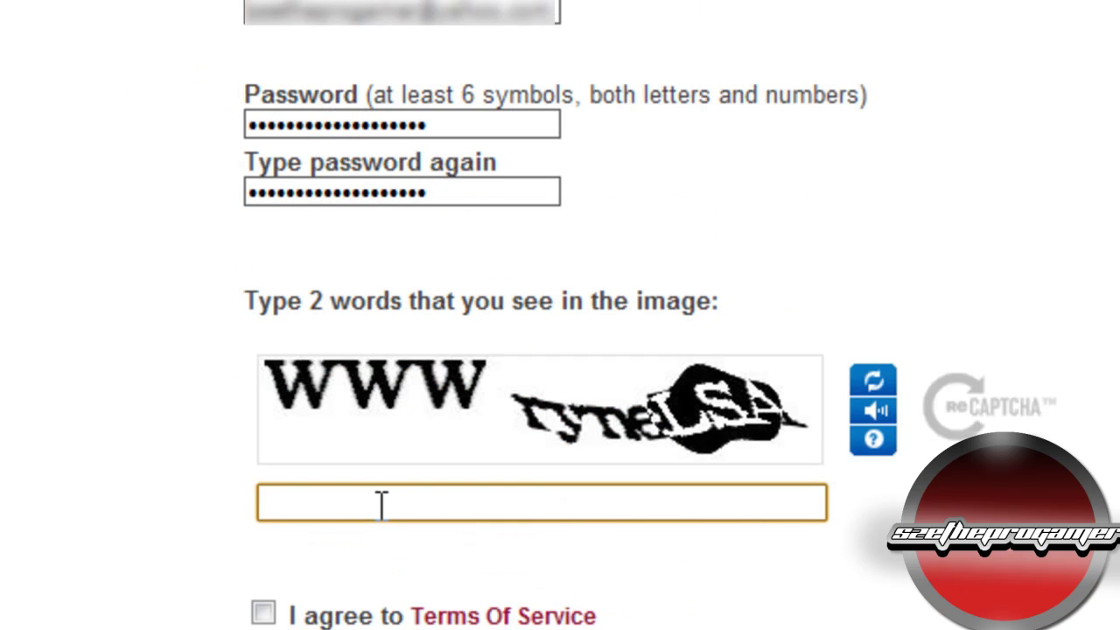
pyautogui.write('WWW r')
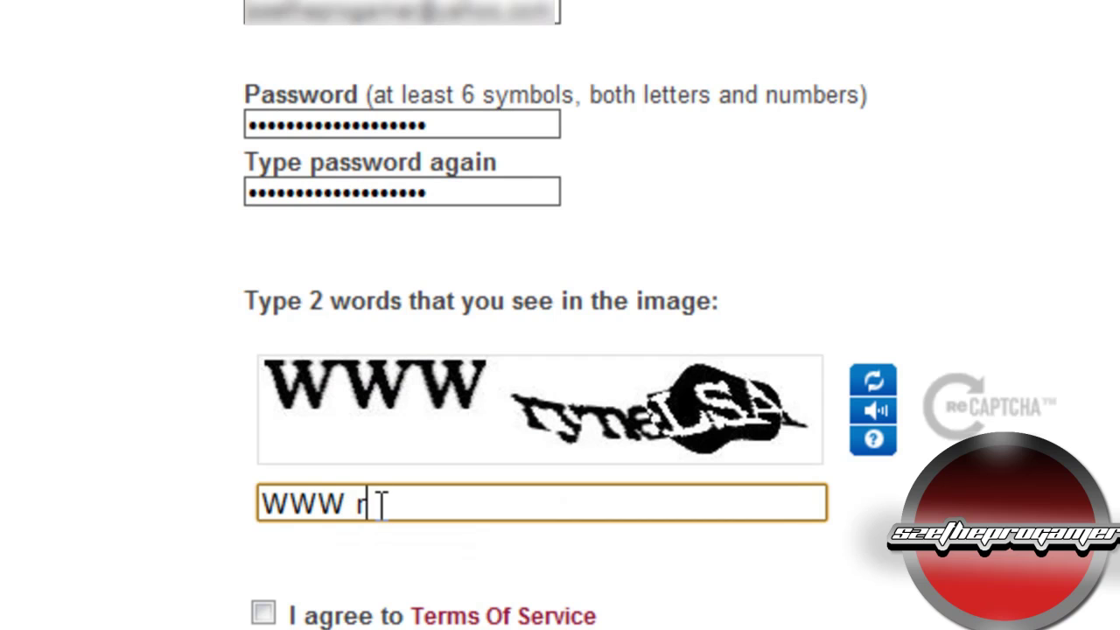
pyautogui.write('ynaLSA')
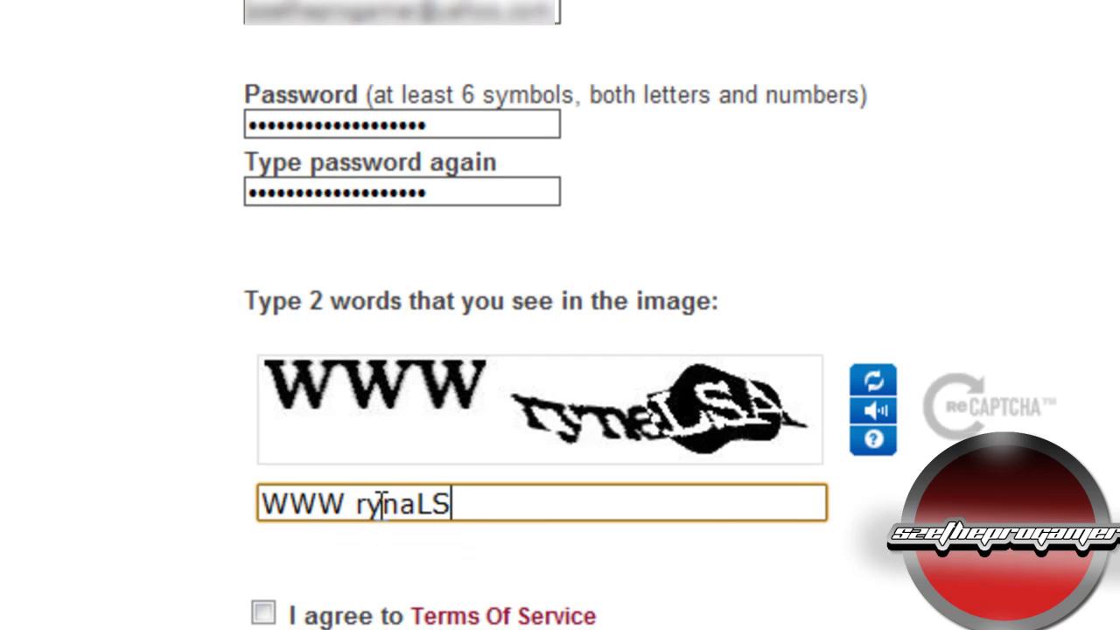
pyautogui.click(263, 612)
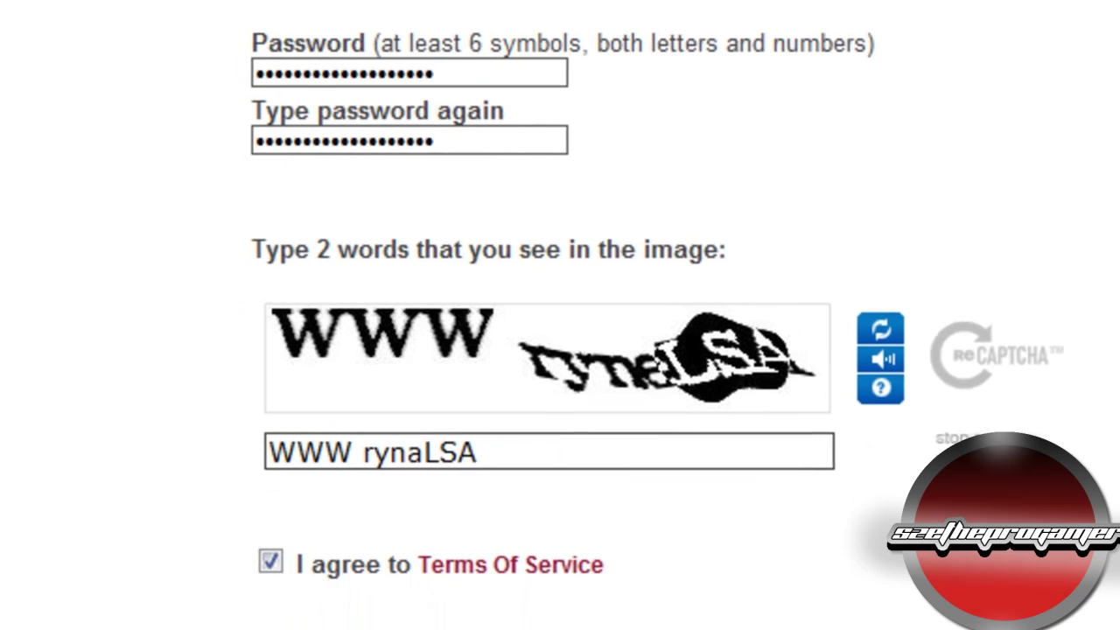
pyautogui.click(707, 609)
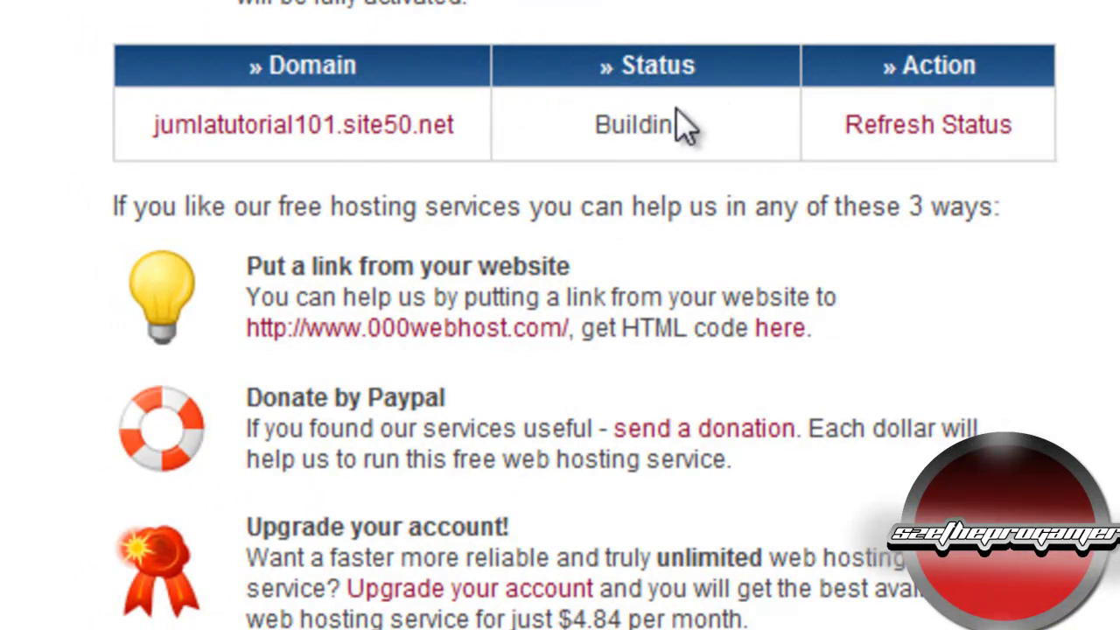
# Step: Refresh jumlatutorial101.site50.net's status until Active and view its control panel
pyautogui.click(922, 133)
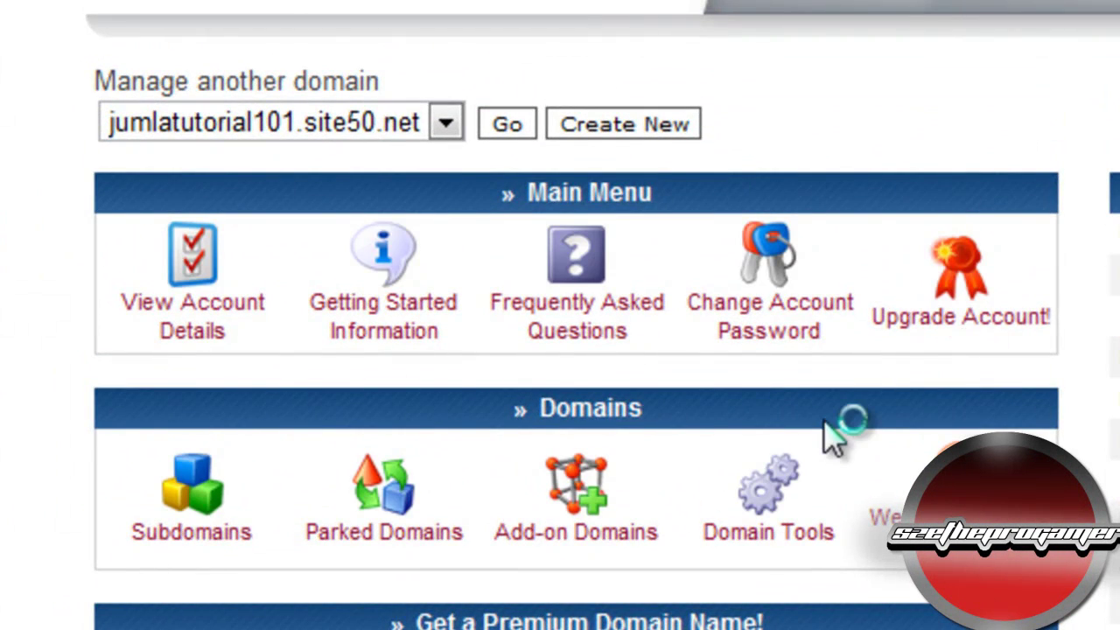
pyautogui.scroll(-5, 831, 433)
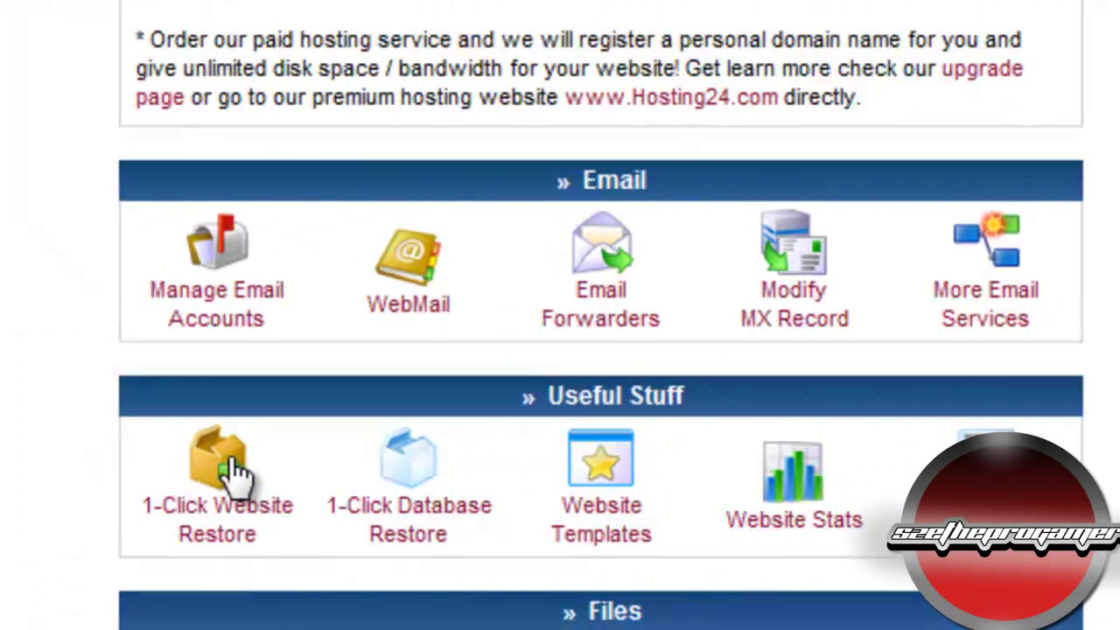
# Step: Upload Joomla_1.7.3-Stable-Full_Package.zip through 1-Click Website Restore
pyautogui.click(234, 472)
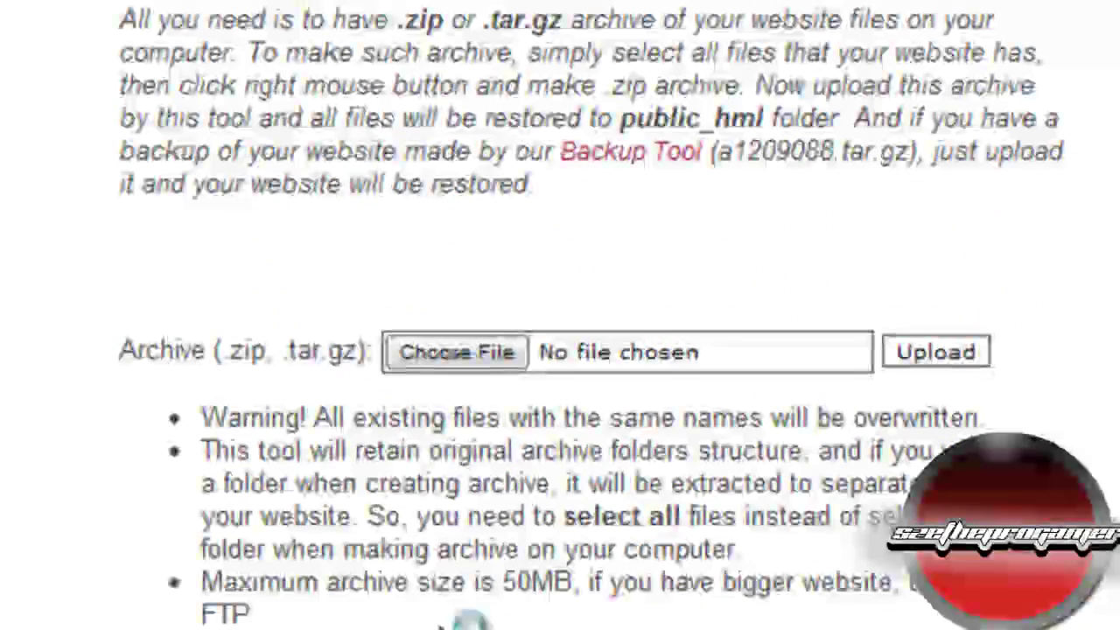
pyautogui.click(489, 353)
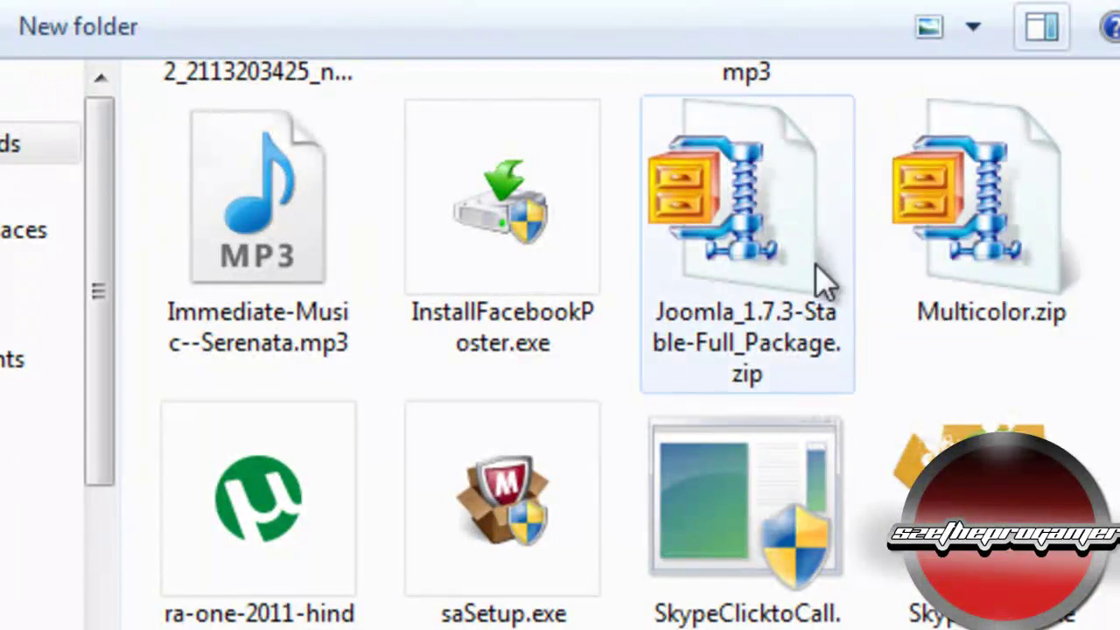
pyautogui.doubleClick(778, 229)
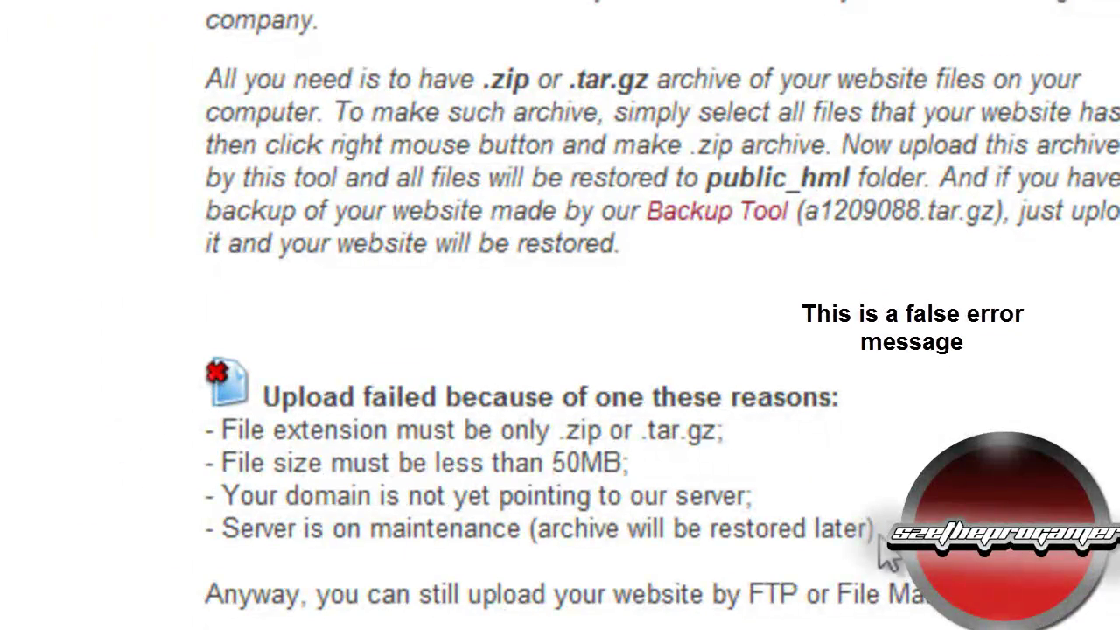
pyautogui.scroll(-3, 712, 470)
pyautogui.scroll(6, 718, 429)
pyautogui.scroll(-5, 718, 429)
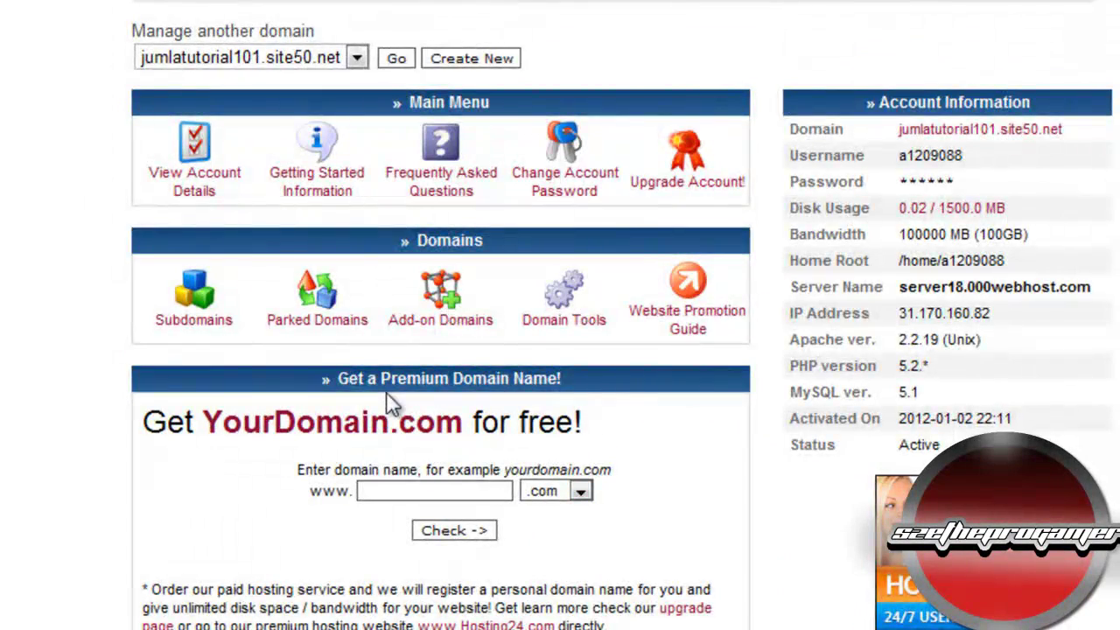
# Step: In Manage MySQL Databases, enter jumla19 as the new database name
pyautogui.scroll(-5, 642, 325)
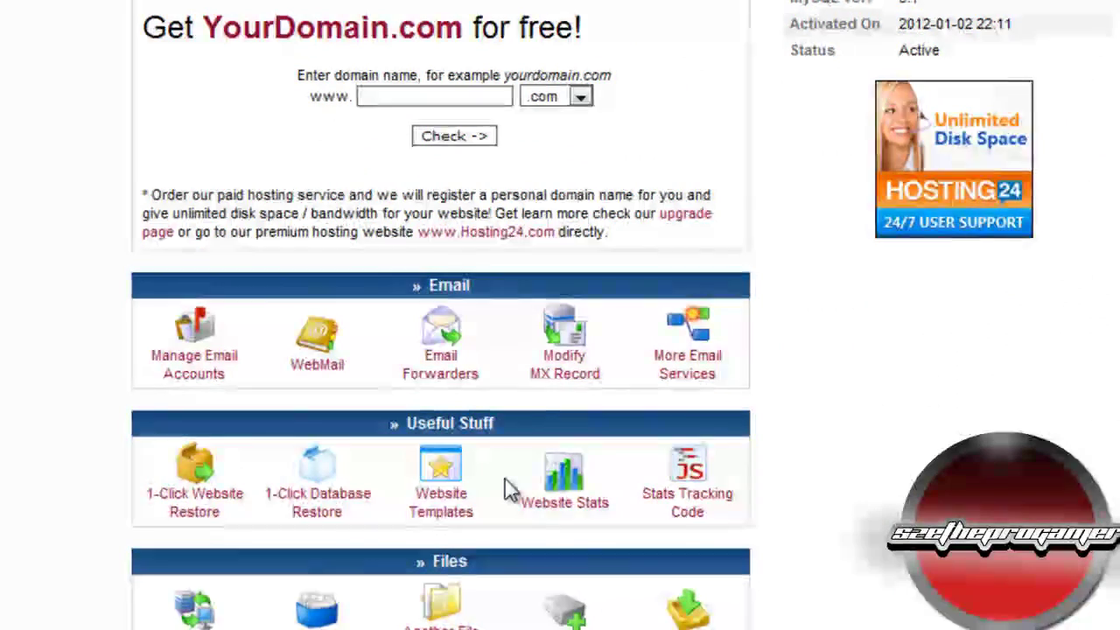
pyautogui.scroll(-3, 512, 490)
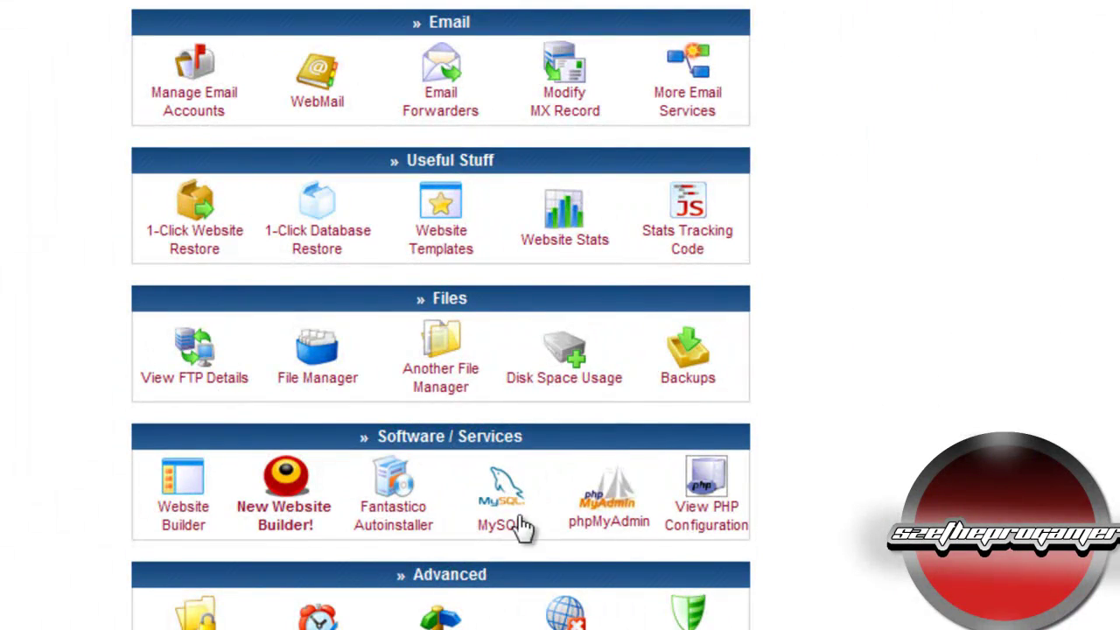
pyautogui.click(514, 536)
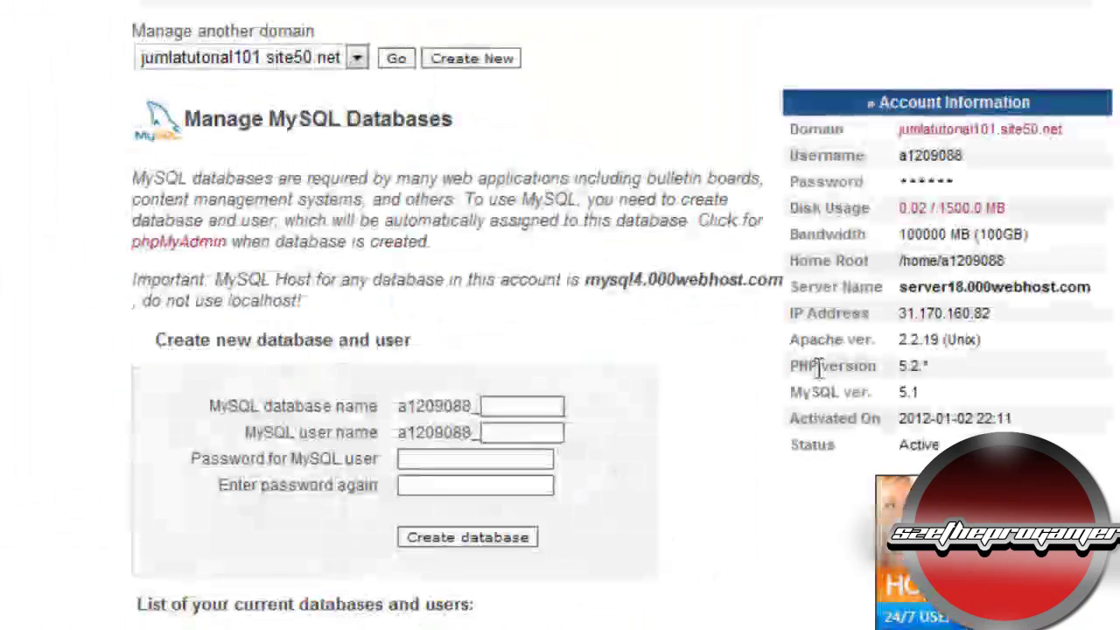
pyautogui.click(522, 406)
pyautogui.scroll(-3, 534, 399)
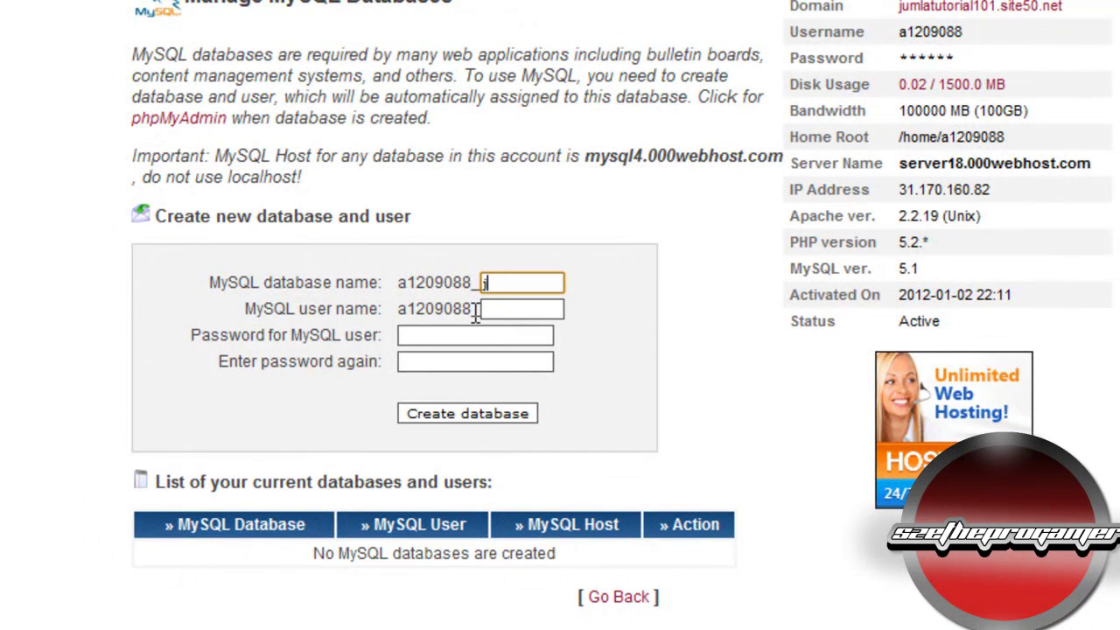
pyautogui.write('umla10')
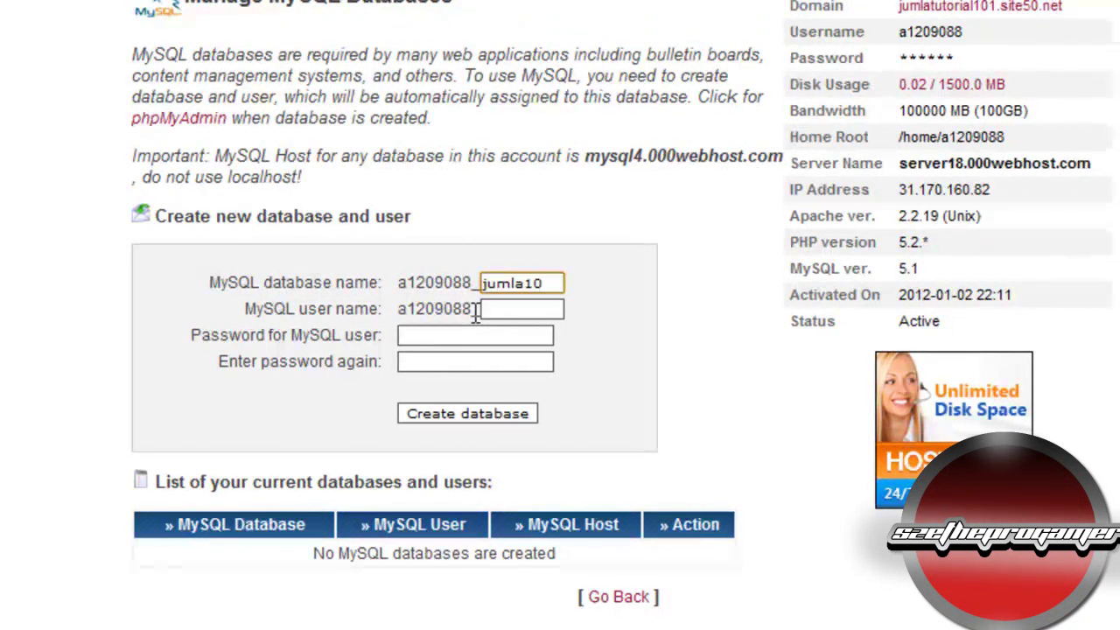
pyautogui.press('BackSpace')
pyautogui.press('BackSpace')
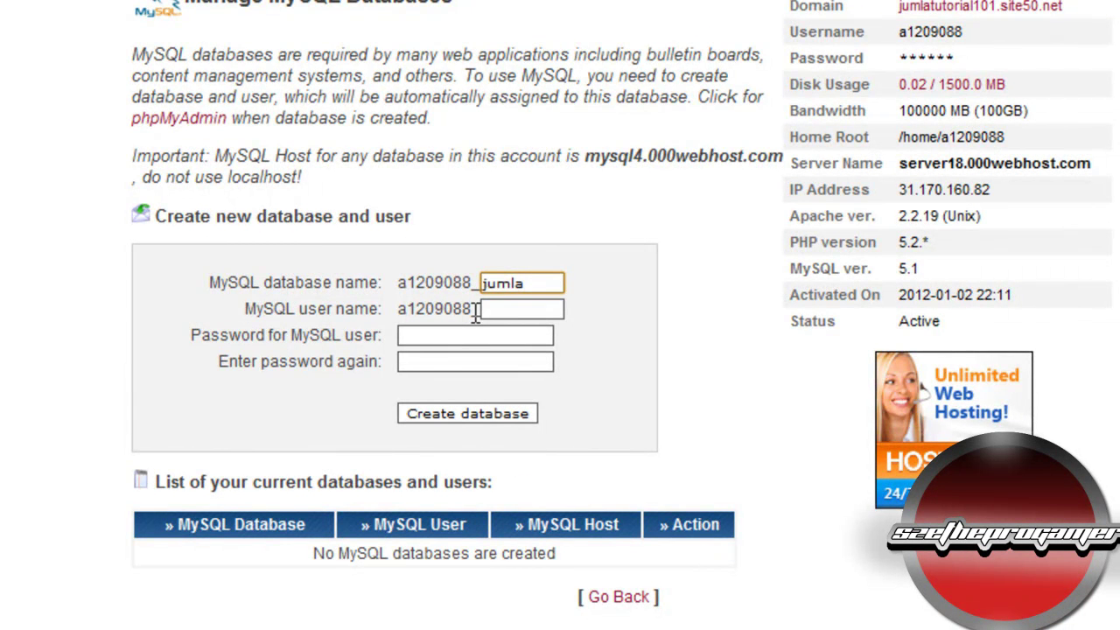
pyautogui.write('3')
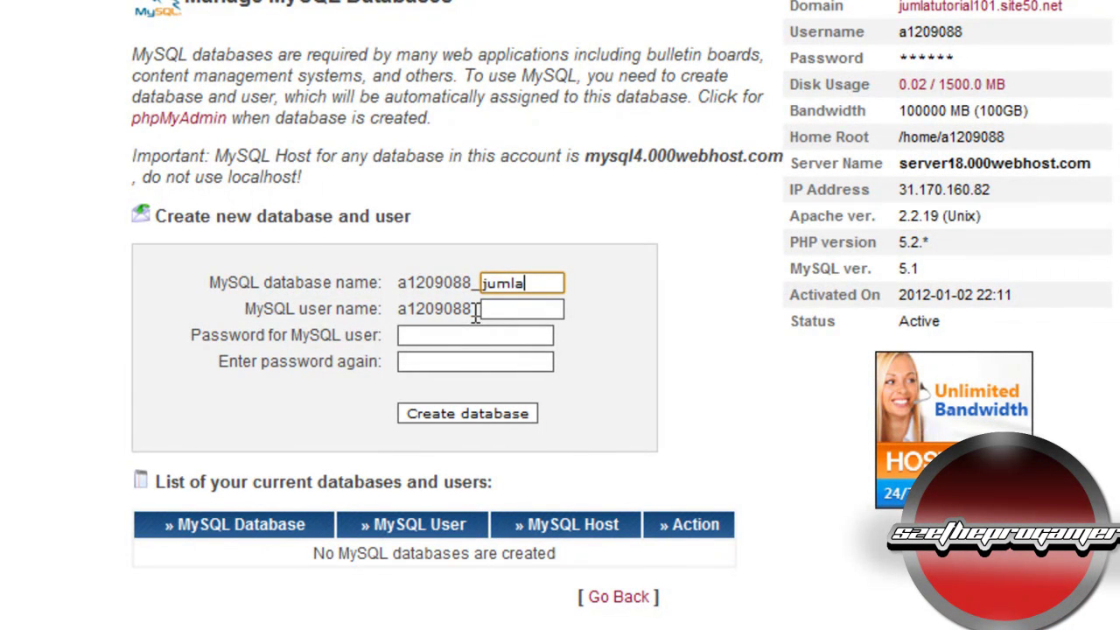
pyautogui.write('19')
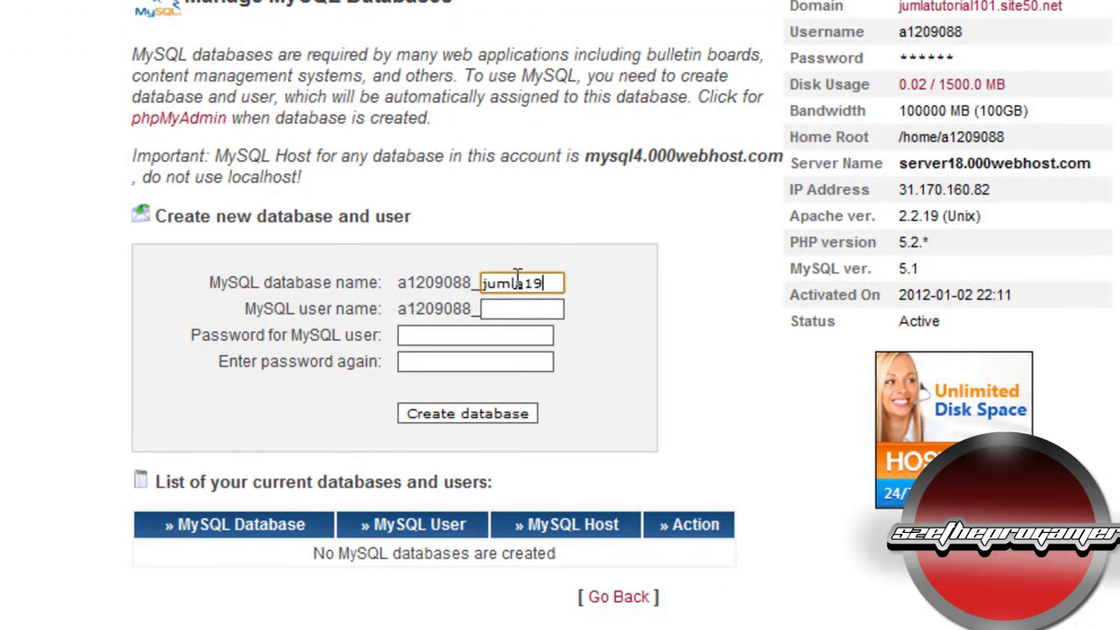
# Step: Paste jumla19 as the MySQL user name and enter the user's password twice
pyautogui.doubleClick(517, 283)
pyautogui.hotkey('ctrl', 'c')
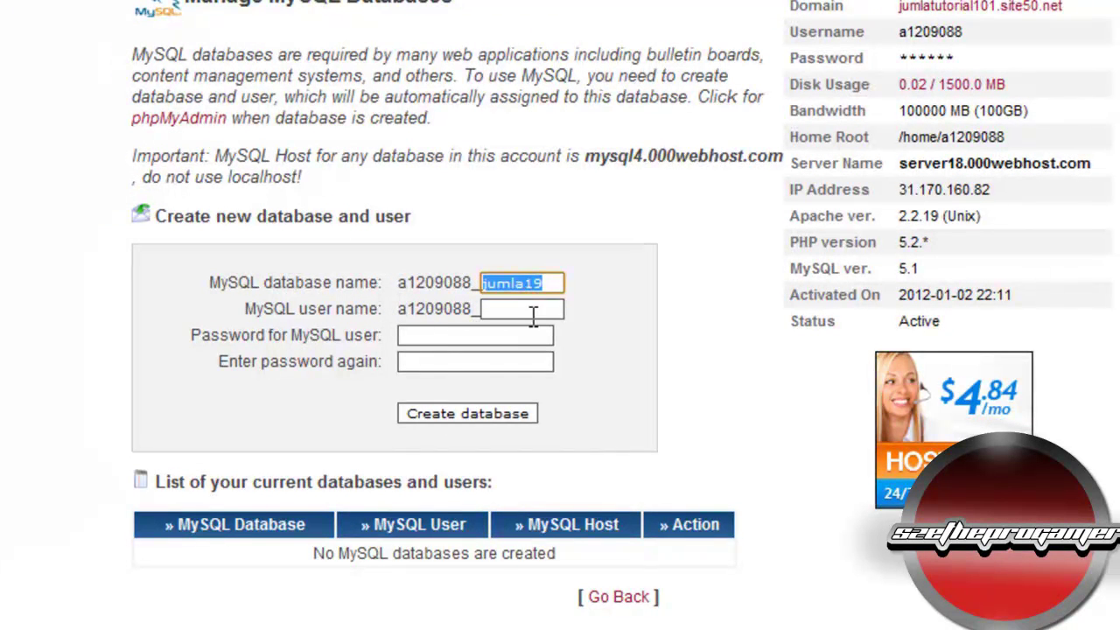
pyautogui.click(534, 314)
pyautogui.hotkey('ctrl', 'v')
pyautogui.click(496, 333)
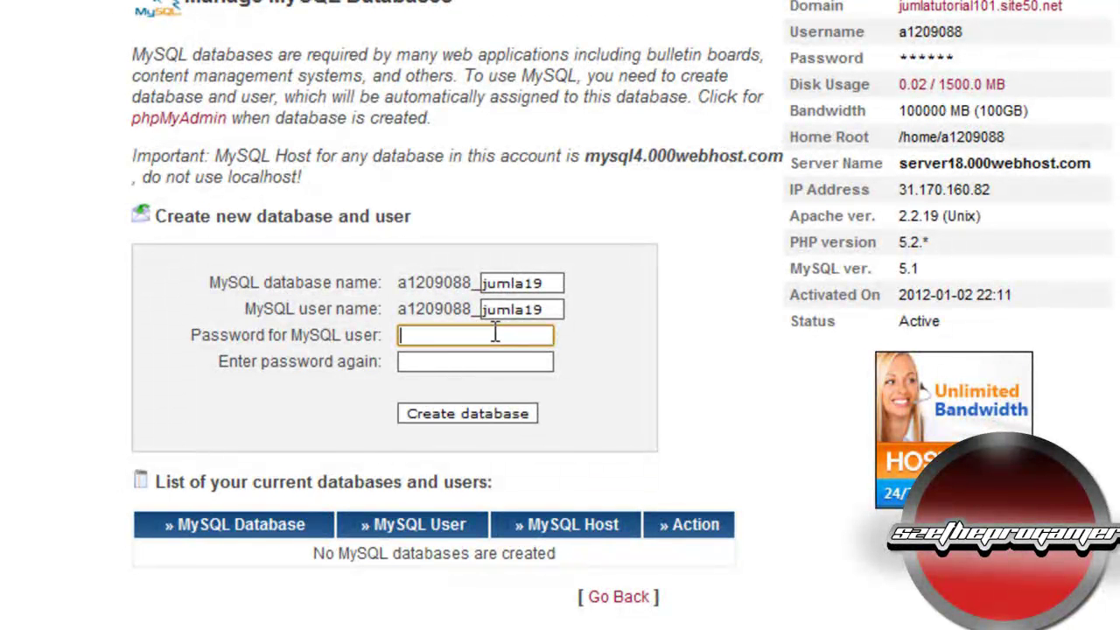
pyautogui.write('jumla19jumla1919')
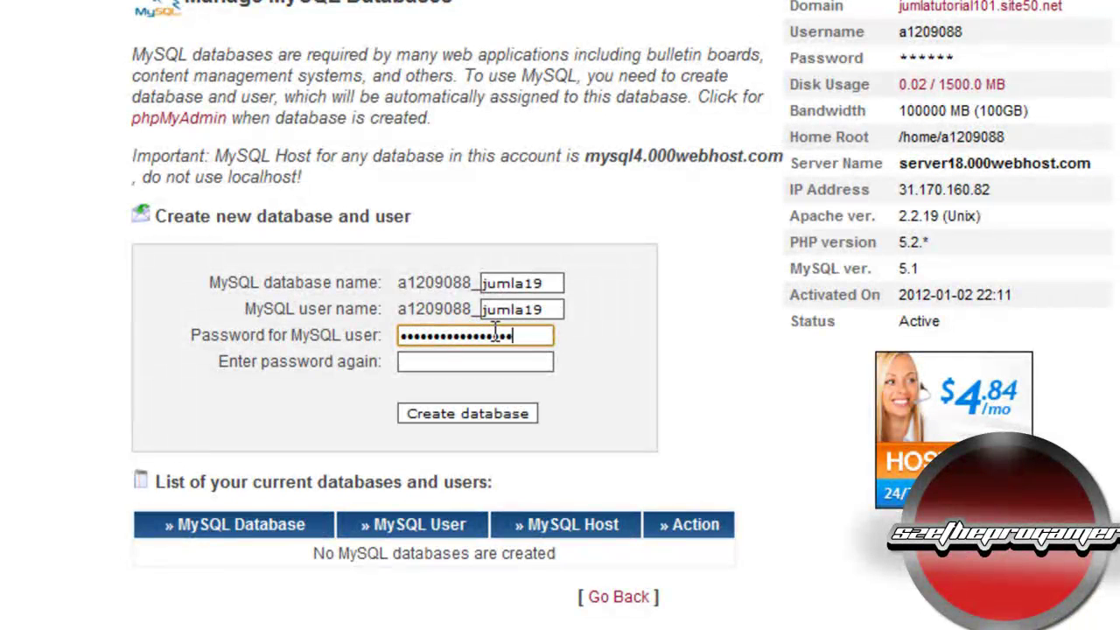
pyautogui.press('Tab')
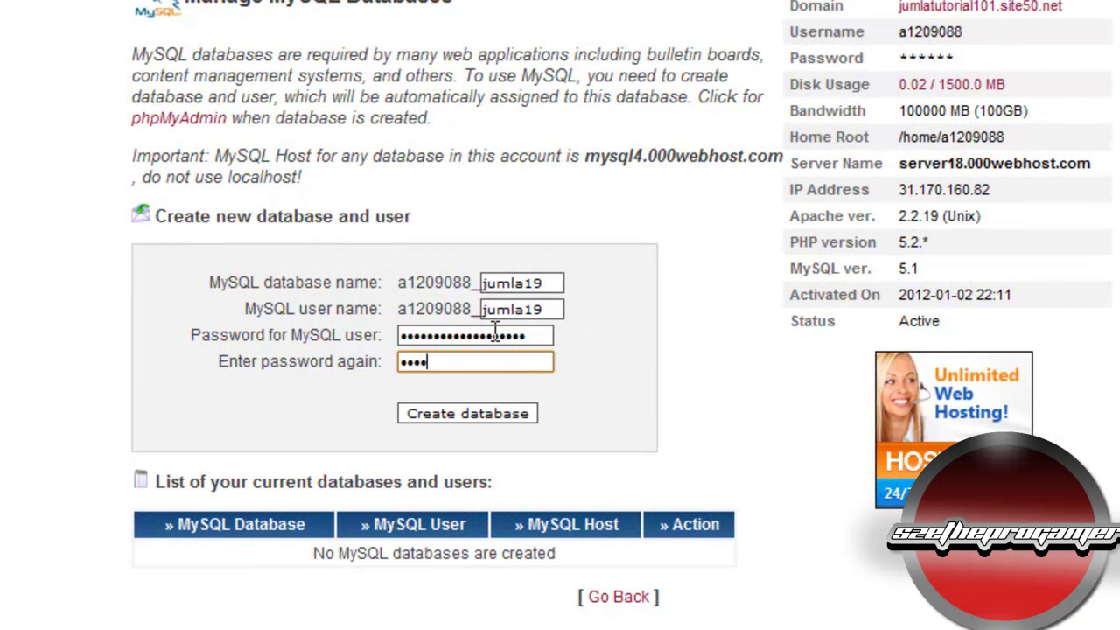
pyautogui.write('123456')
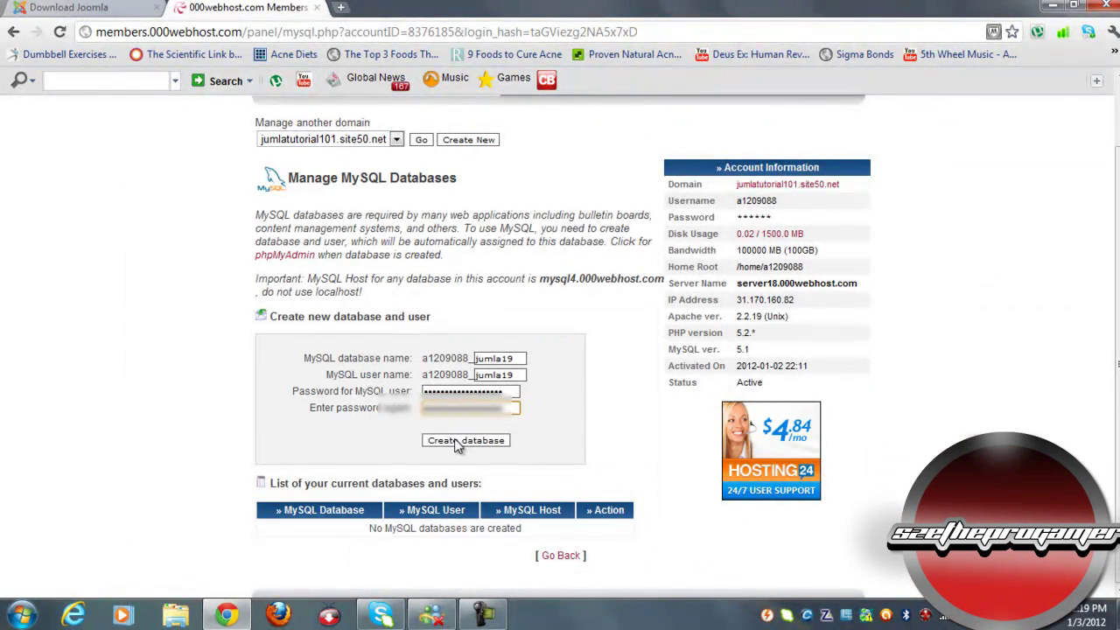
# Step: Create the jumla19 database and user, and start a blank Notepad document
pyautogui.click(457, 444)
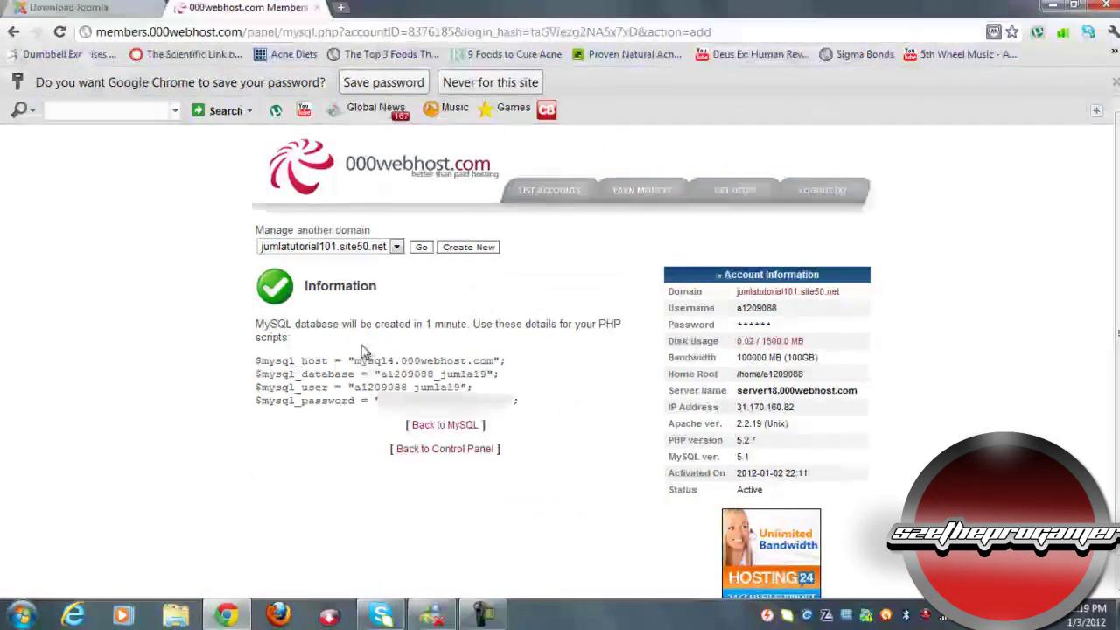
pyautogui.click(20, 615)
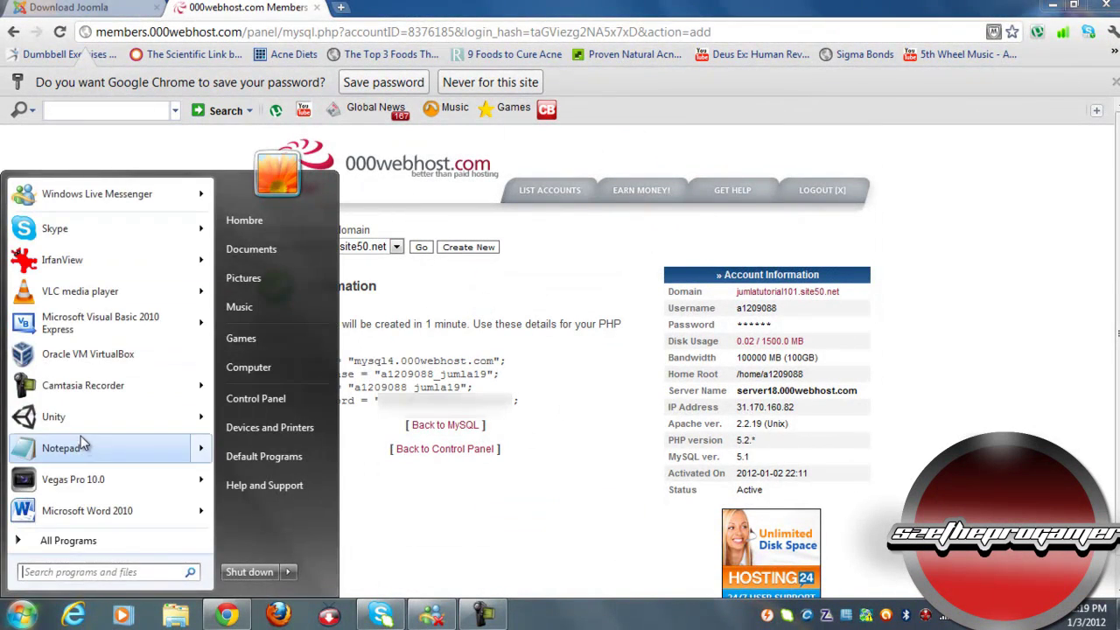
pyautogui.click(83, 467)
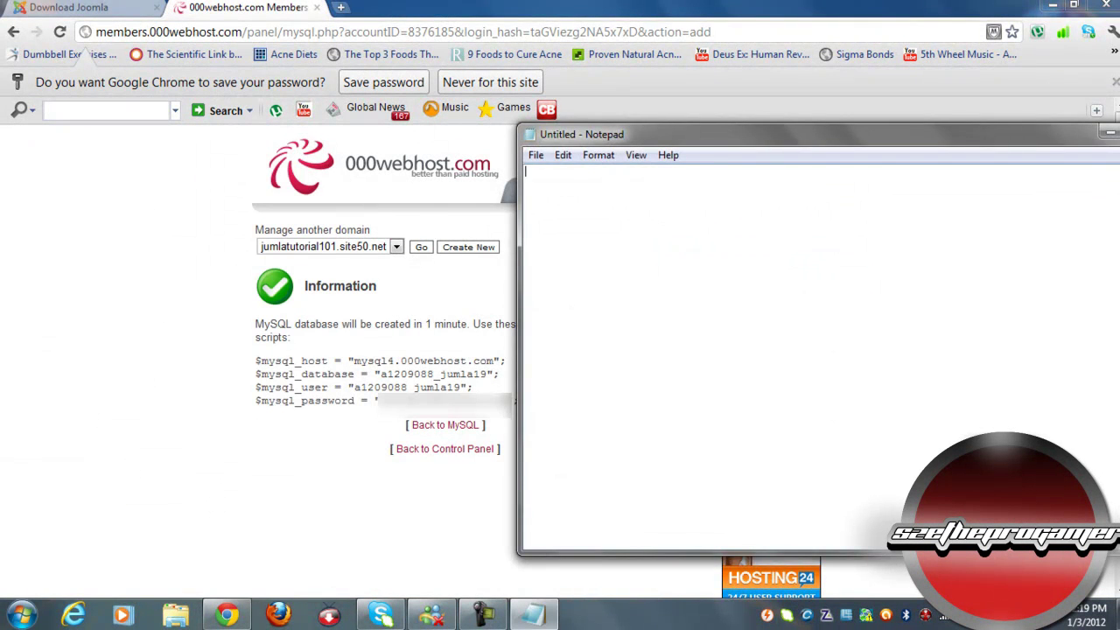
# Step: Copy the four $mysql_ connection lines from the Information page into Notepad
pyautogui.click(511, 401)
pyautogui.moveTo(518, 401); pyautogui.dragTo(249, 355)
pyautogui.hotkey('ctrl', 'c')
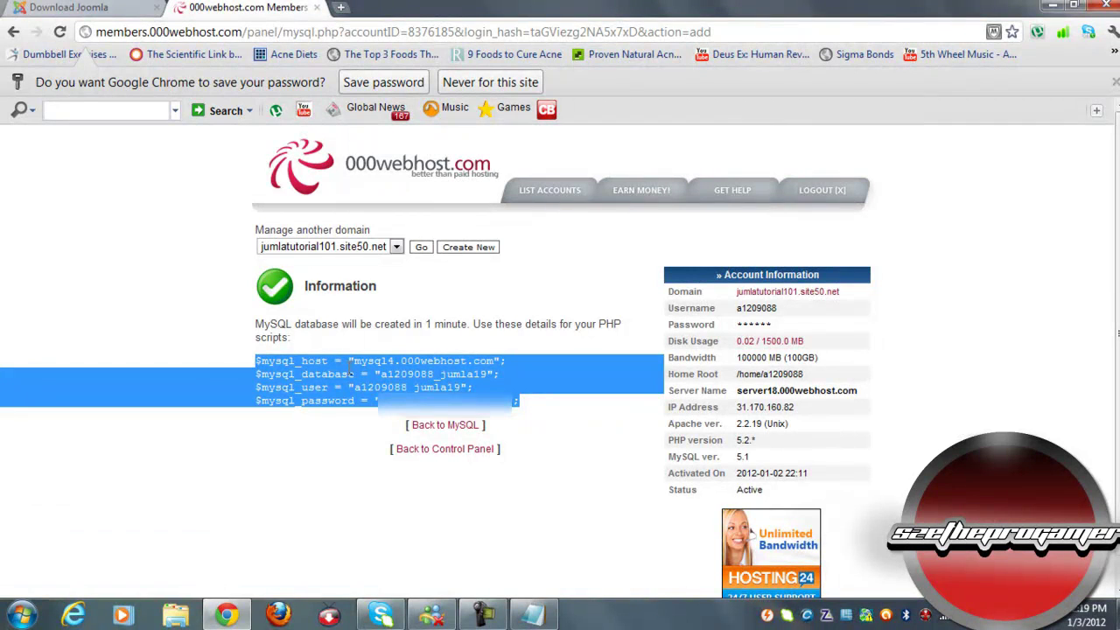
pyautogui.click(532, 616)
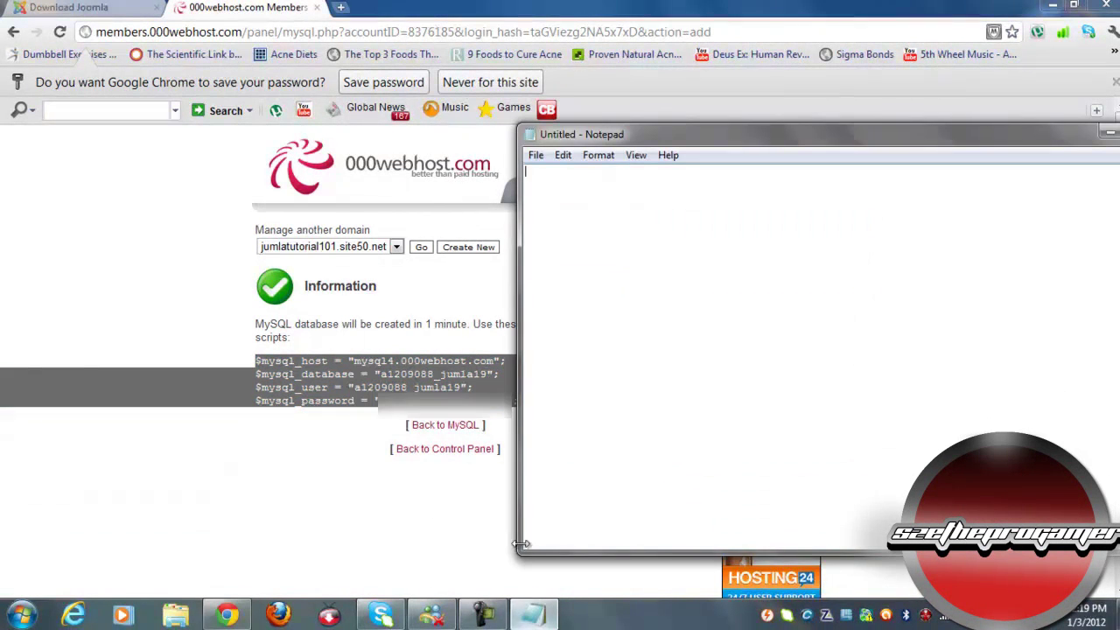
pyautogui.hotkey('ctrl', 'v')
pyautogui.click(190, 7)
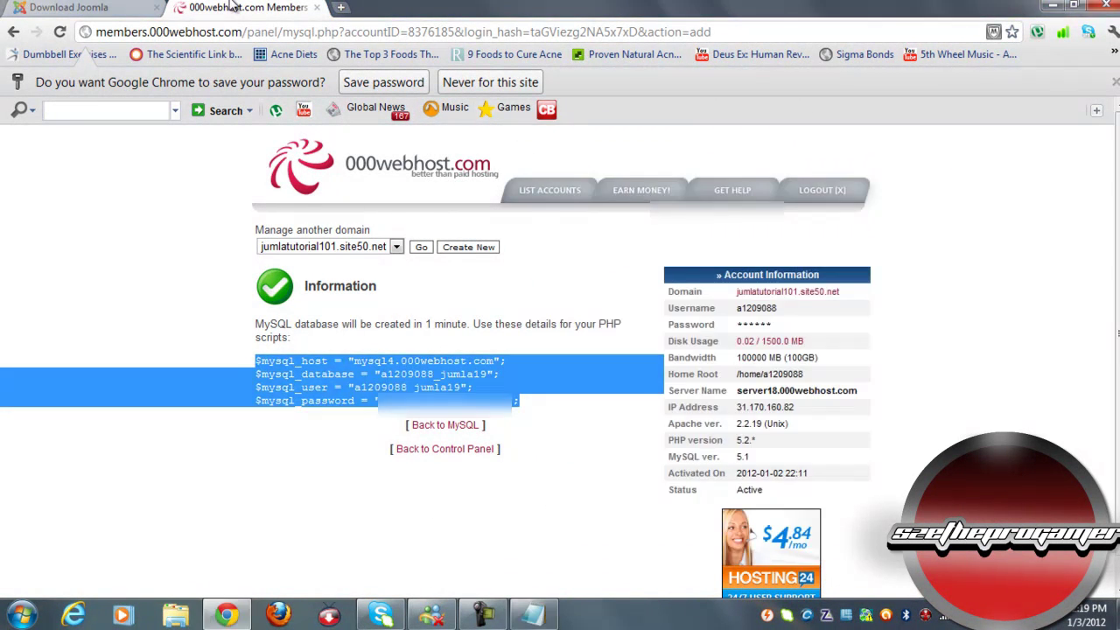
pyautogui.click(598, 355)
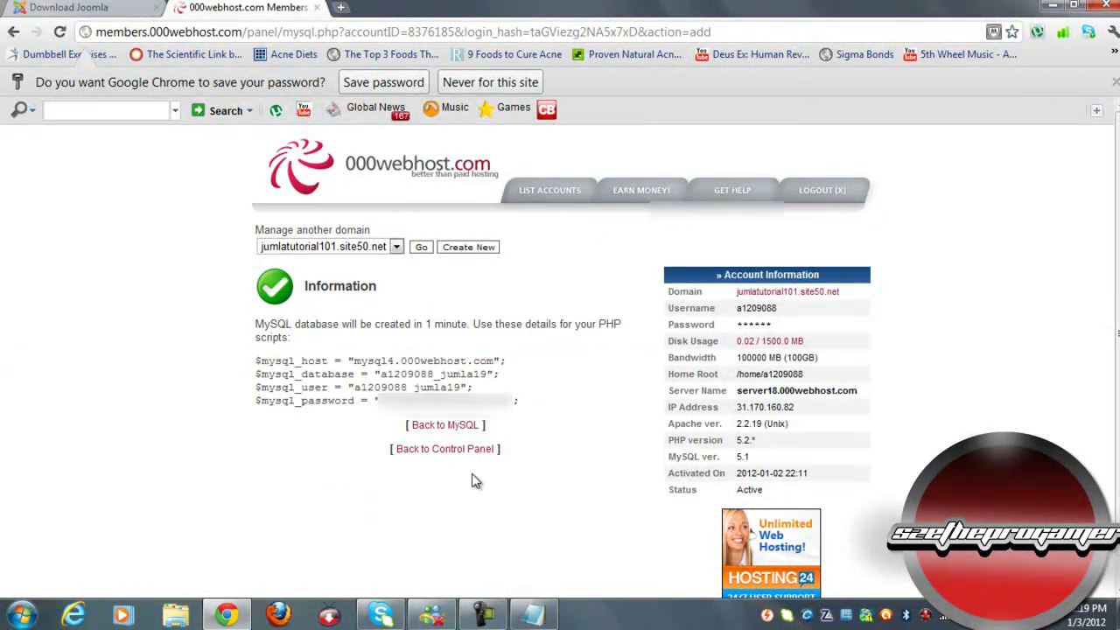
# Step: Return to the control panel and sign into File Manager with the FTP password
pyautogui.click(451, 450)
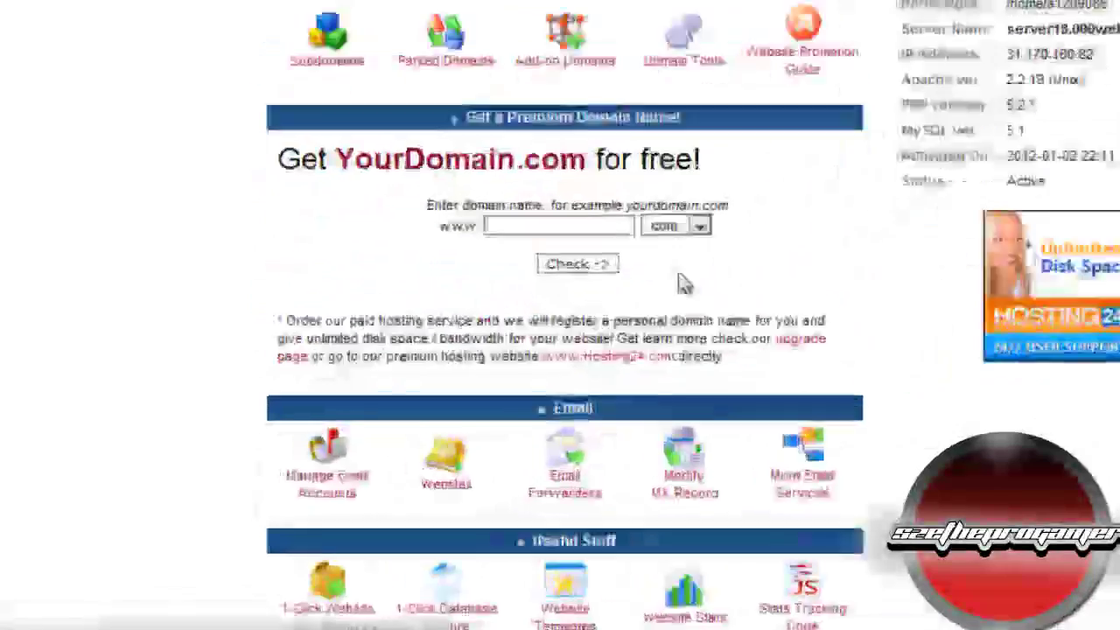
pyautogui.scroll(-2, 503, 533)
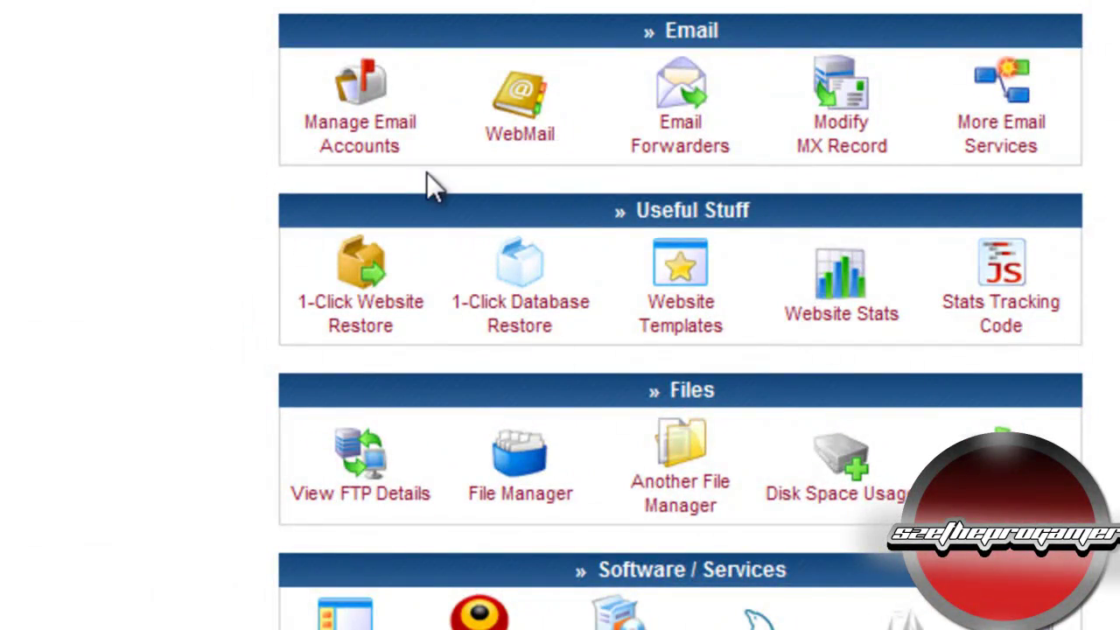
pyautogui.scroll(4, 427, 175)
pyautogui.scroll(-10, 429, 180)
pyautogui.scroll(2, 451, 66)
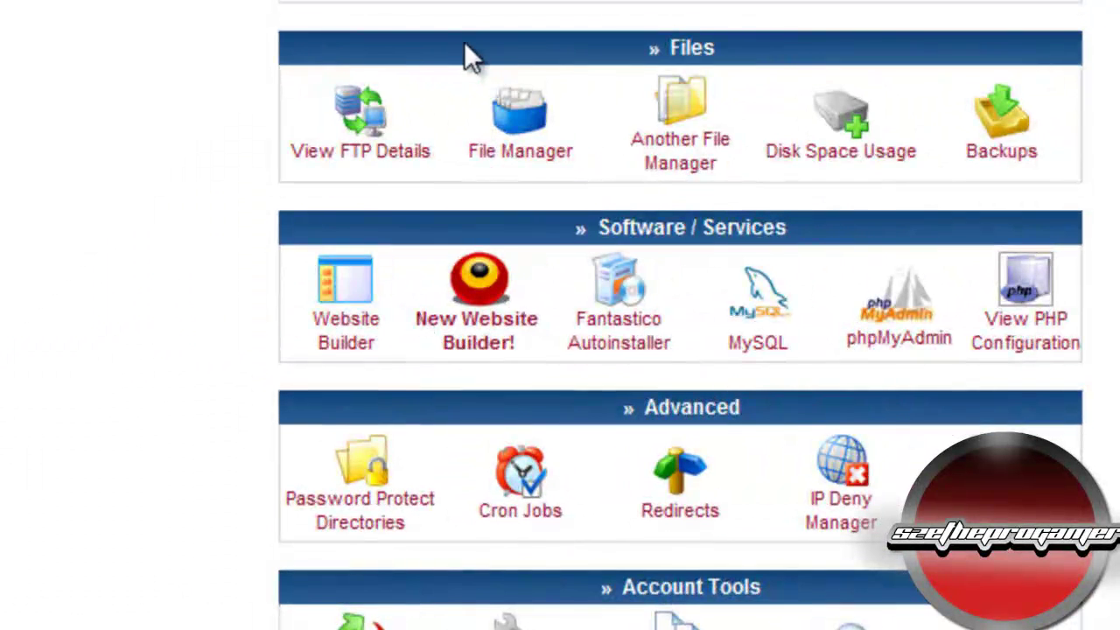
pyautogui.click(512, 110)
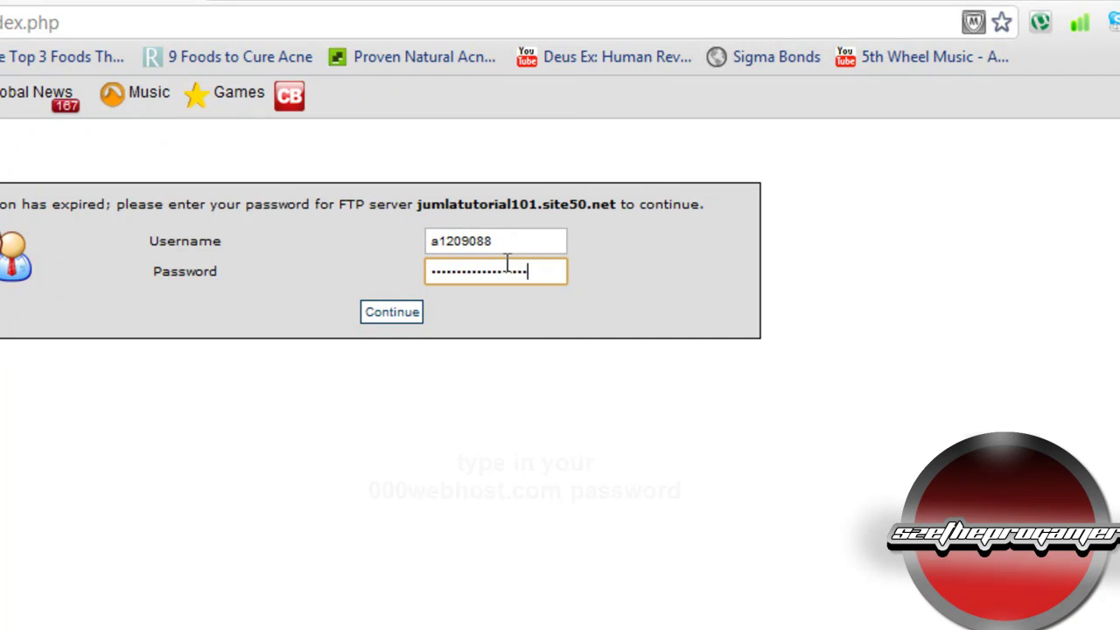
pyautogui.press('Return')
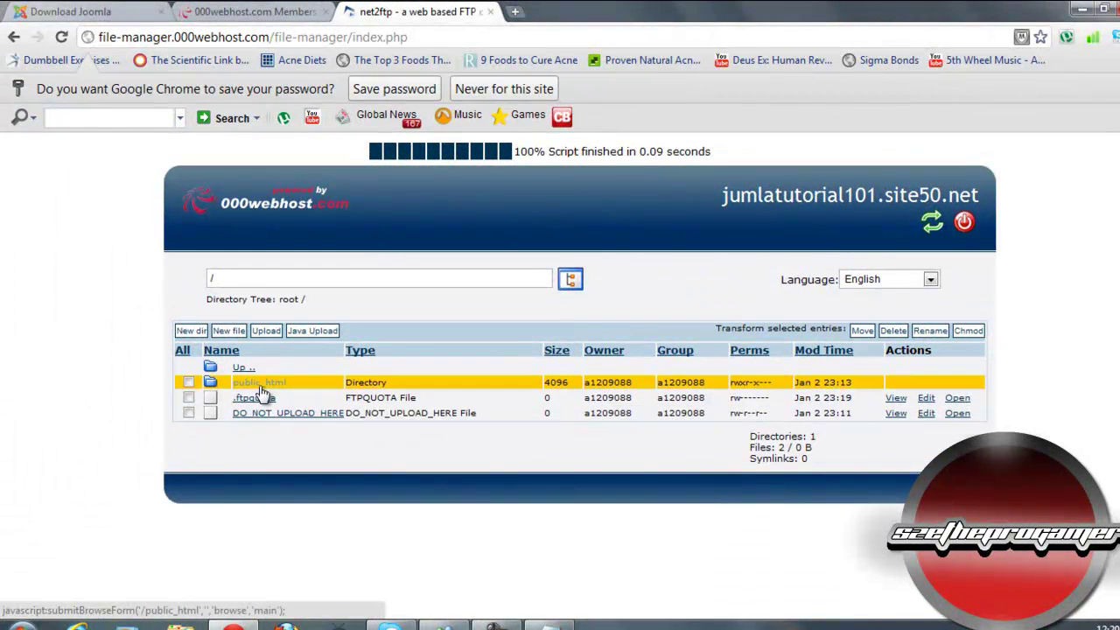
# Step: Open public_html and scroll through its Joomla folders and files
pyautogui.click(226, 364)
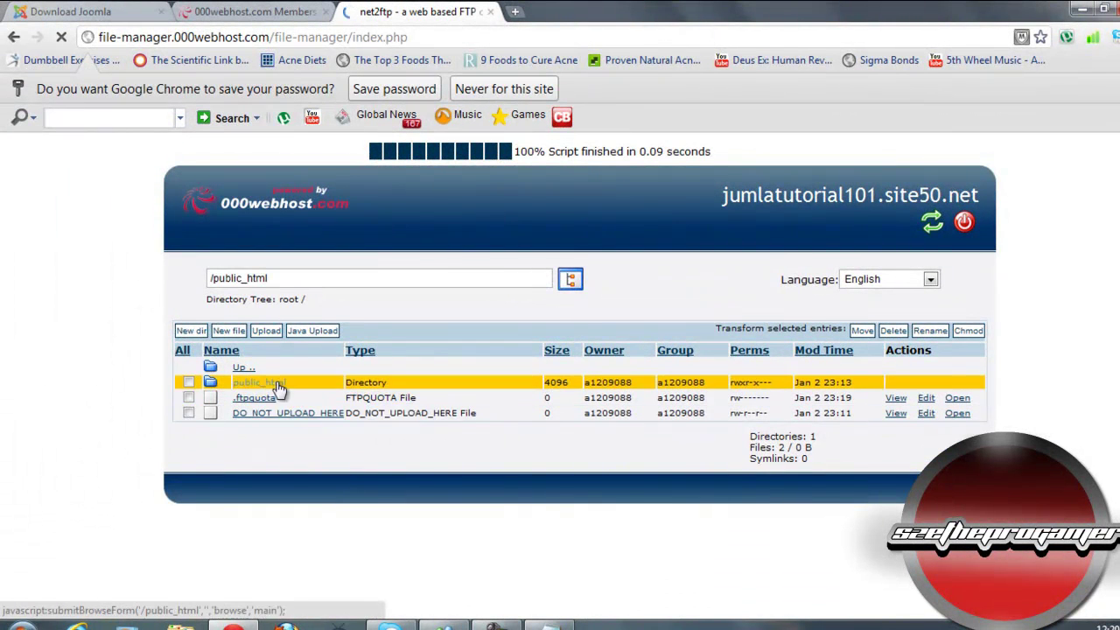
pyautogui.scroll(-1, 214, 140)
pyautogui.scroll(-1, 370, 351)
pyautogui.scroll(2, 235, 308)
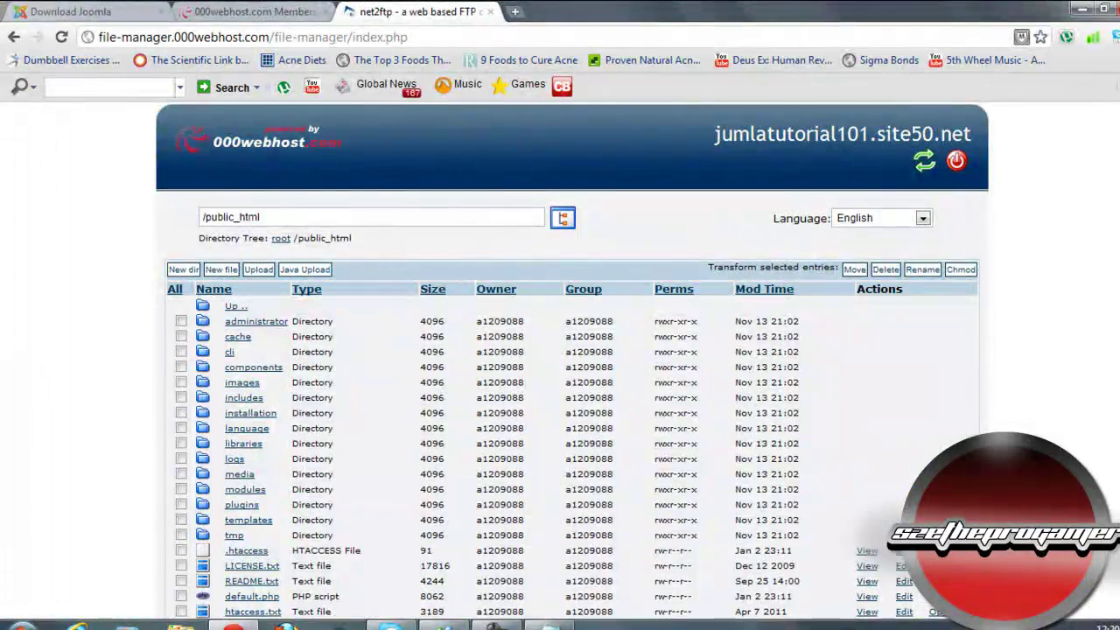
pyautogui.scroll(-1, 574, 359)
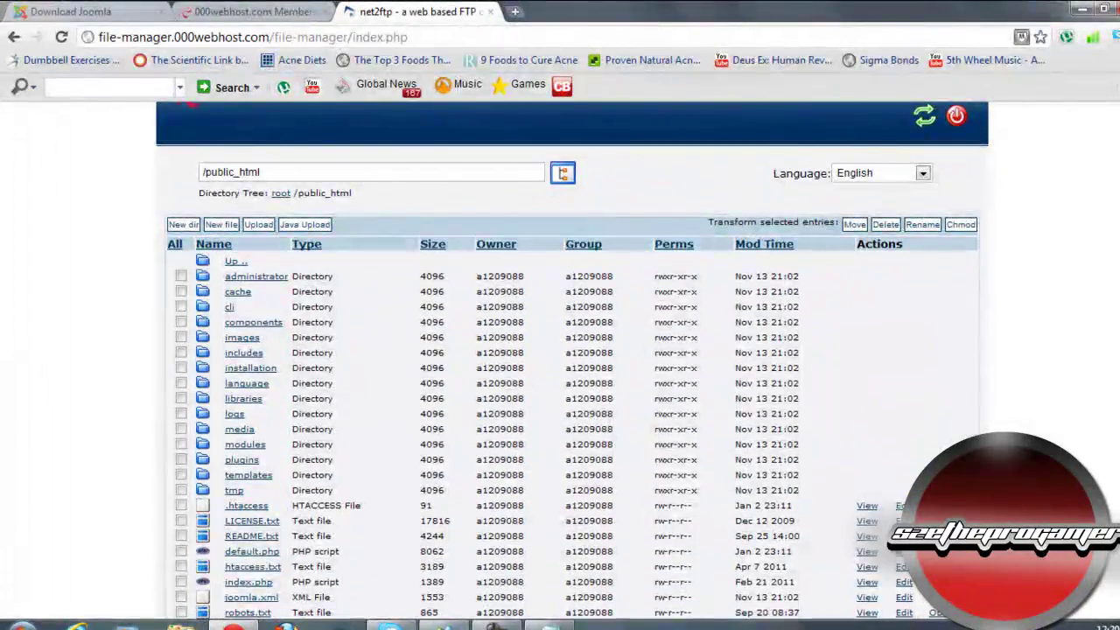
pyautogui.scroll(-1, 932, 213)
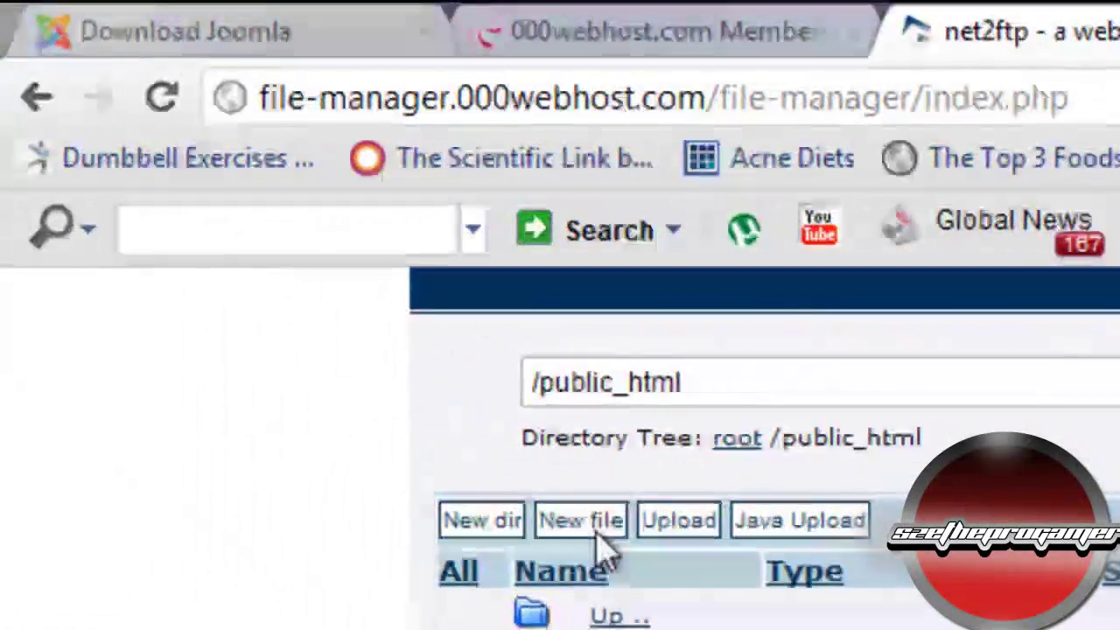
# Step: Create a new empty file named configuration.php, deleting the placeholder text
pyautogui.click(599, 532)
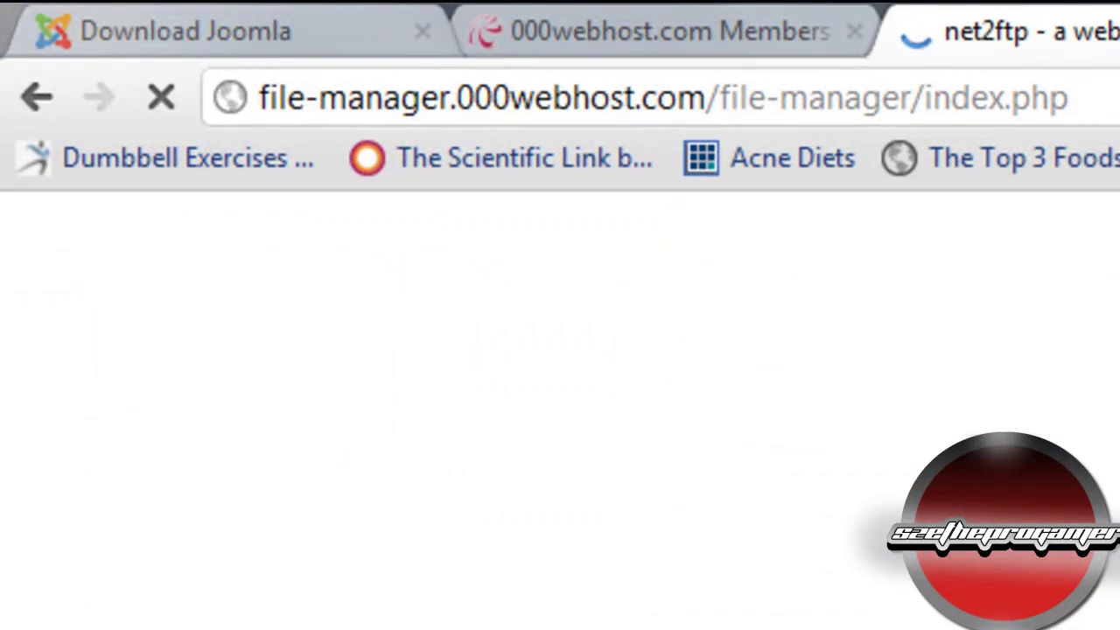
pyautogui.moveTo(535, 402); pyautogui.dragTo(44, 312)
pyautogui.press('BackSpace')
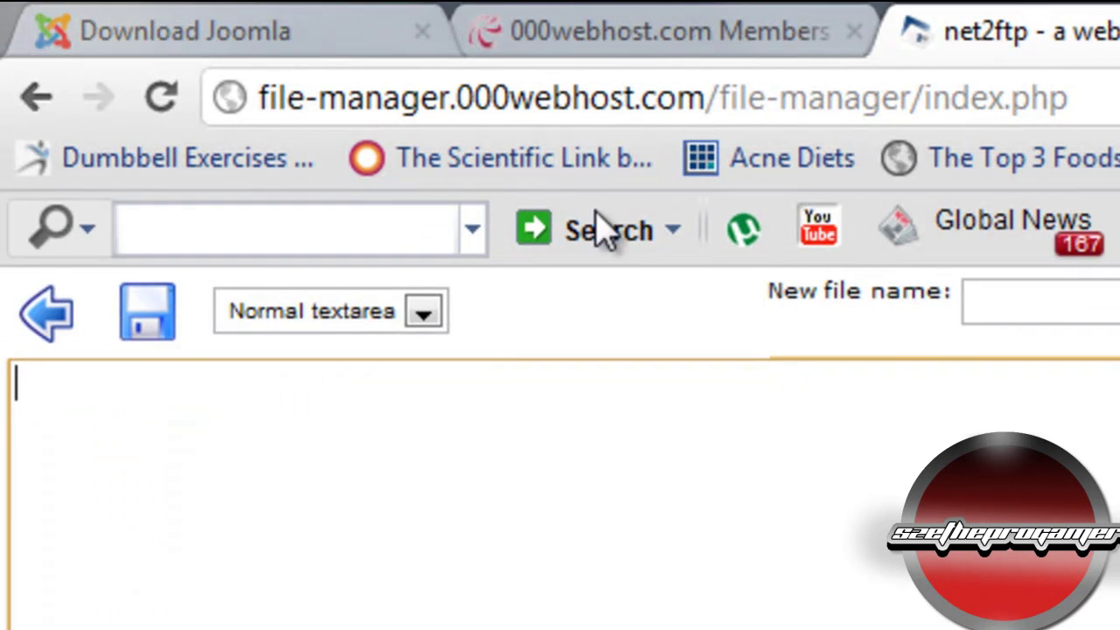
pyautogui.click(1020, 298)
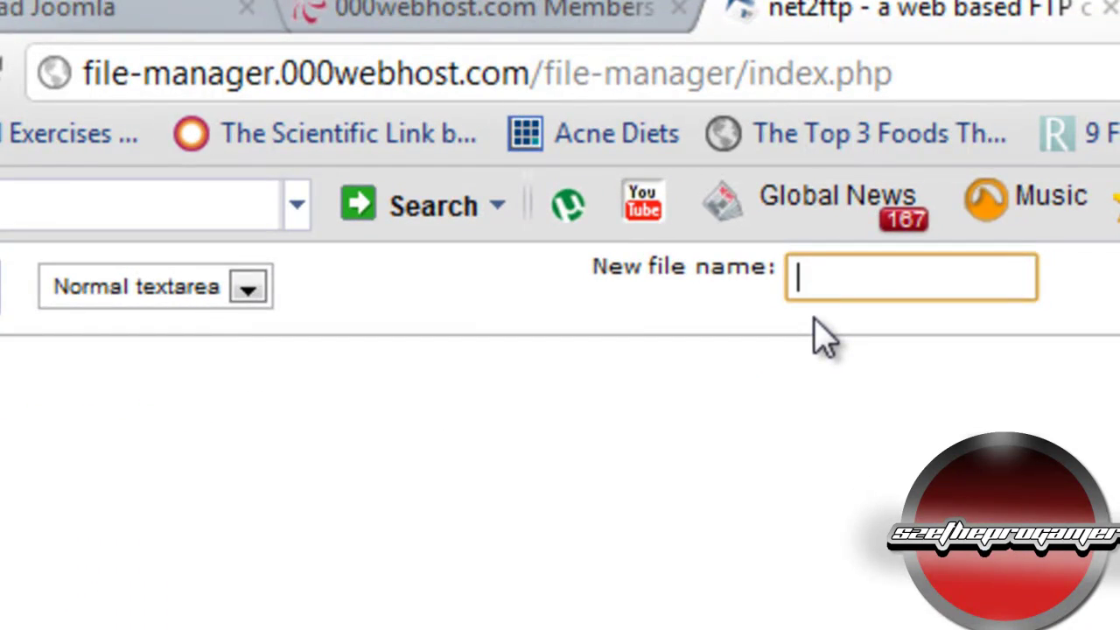
pyautogui.write('configurat')
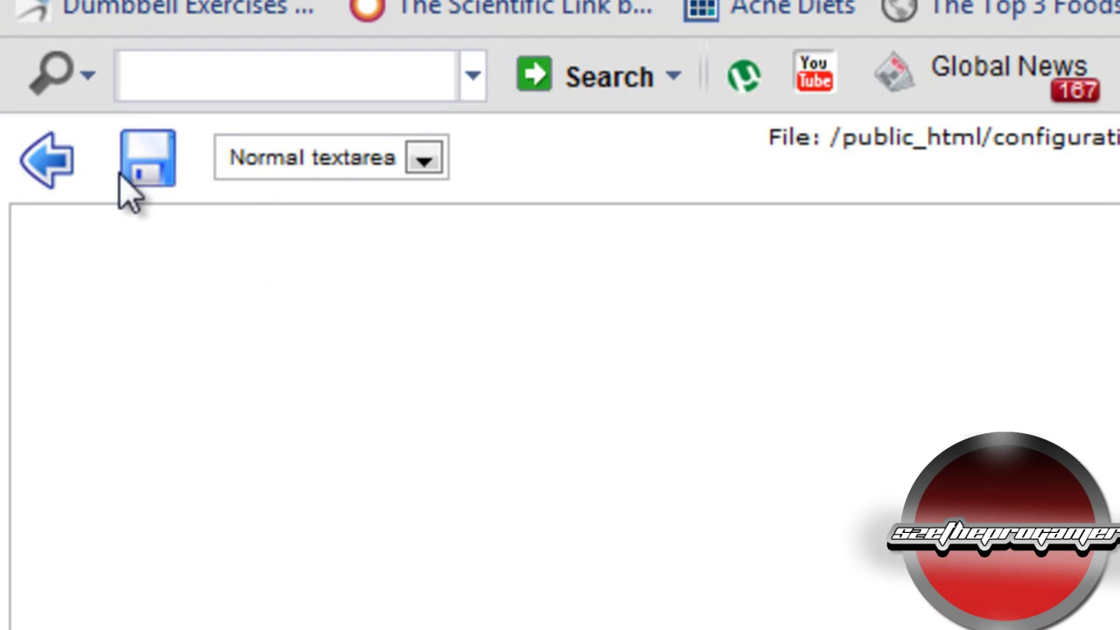
# Step: Back in the public_html listing, select the configuration.php row
pyautogui.click(46, 166)
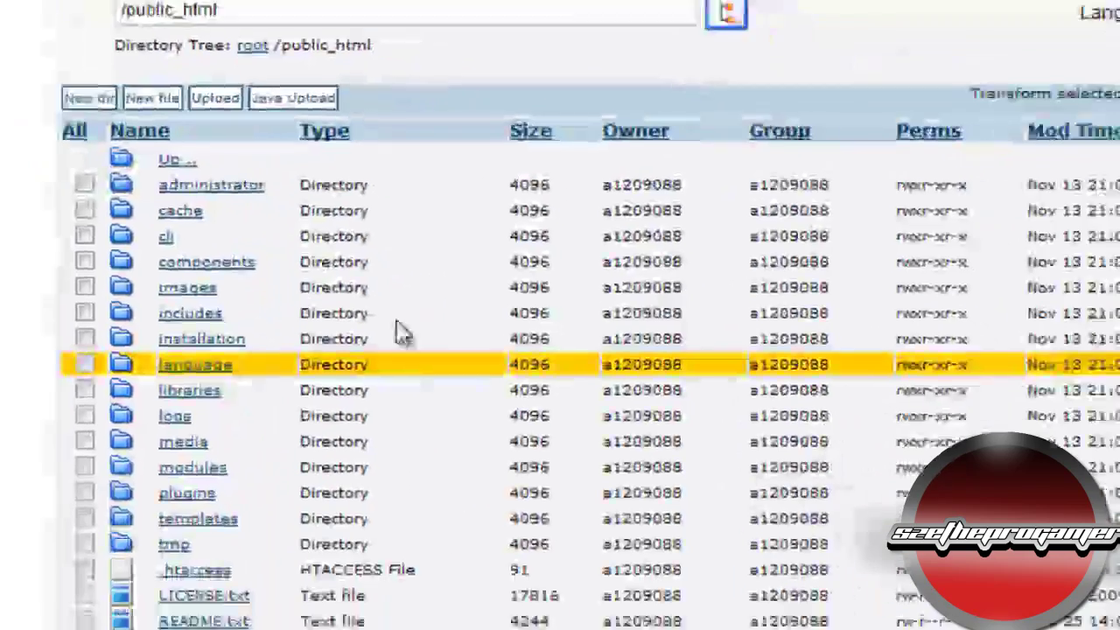
pyautogui.scroll(-2, 393, 326)
pyautogui.scroll(-3, 393, 318)
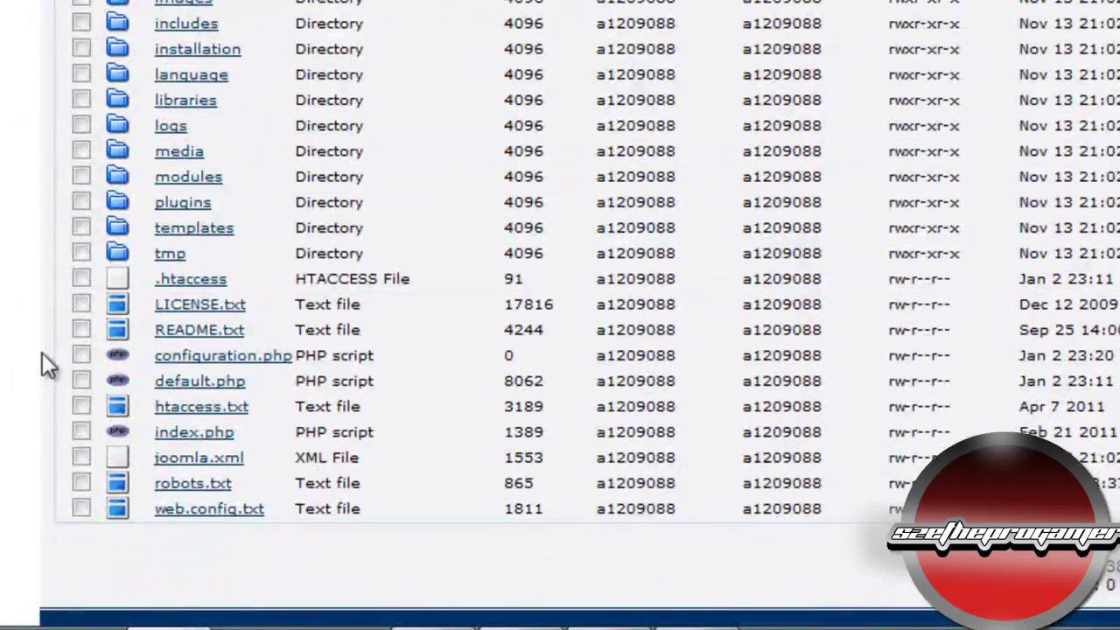
pyautogui.click(81, 354)
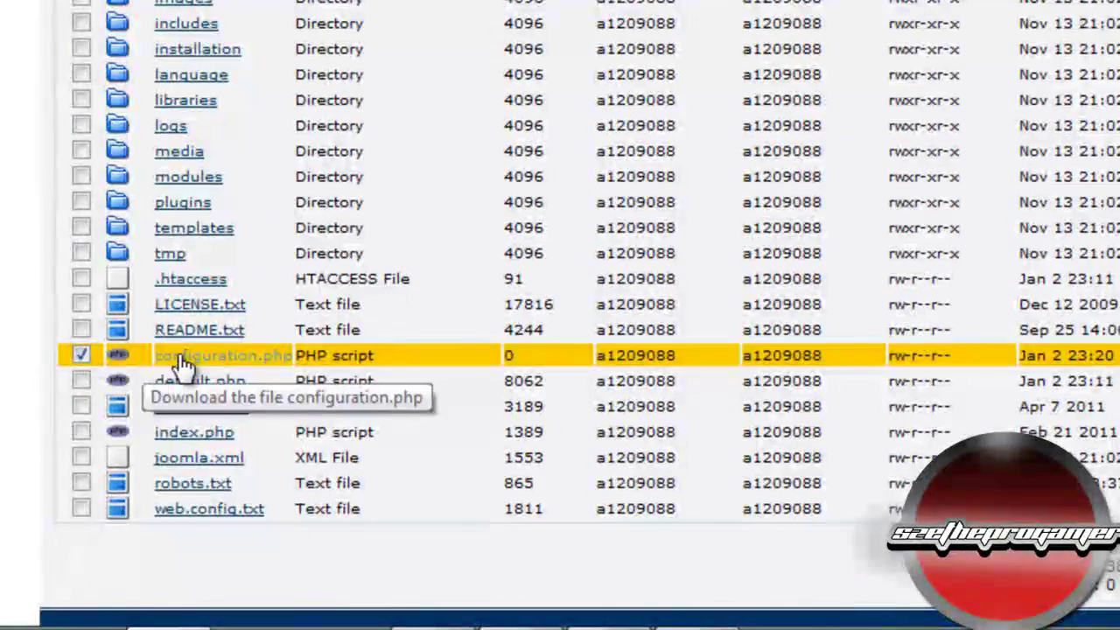
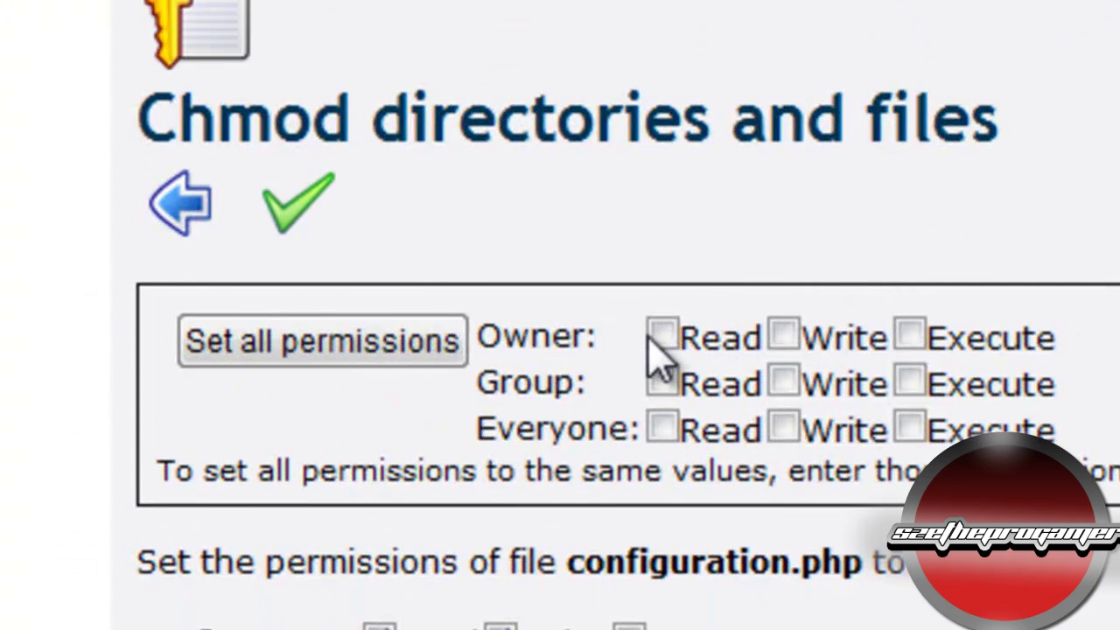
# Step: Tick Read, Write and Execute for owner, group and everyone on configuration.php
pyautogui.click(662, 335)
pyautogui.click(663, 382)
pyautogui.click(665, 427)
pyautogui.click(783, 428)
pyautogui.click(784, 382)
pyautogui.click(783, 335)
pyautogui.click(911, 336)
pyautogui.click(910, 382)
pyautogui.click(911, 428)
# Step: Apply all permissions so the Chmod value reads 777, then submit the change
pyautogui.click(429, 179)
pyautogui.doubleClick(518, 601)
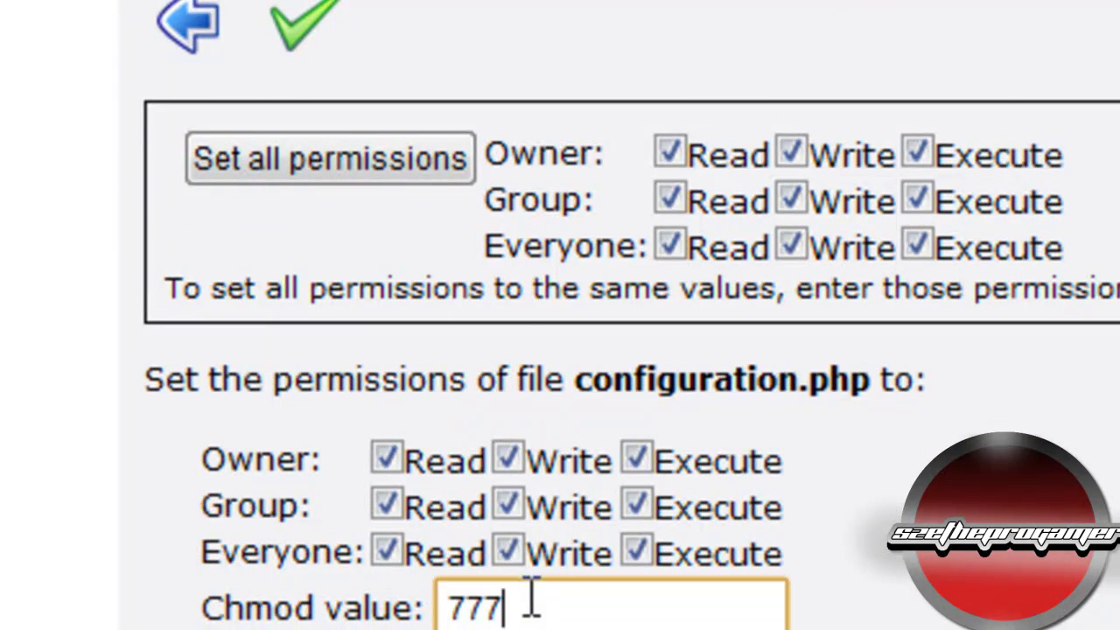
pyautogui.doubleClick(525, 600)
pyautogui.click(512, 600)
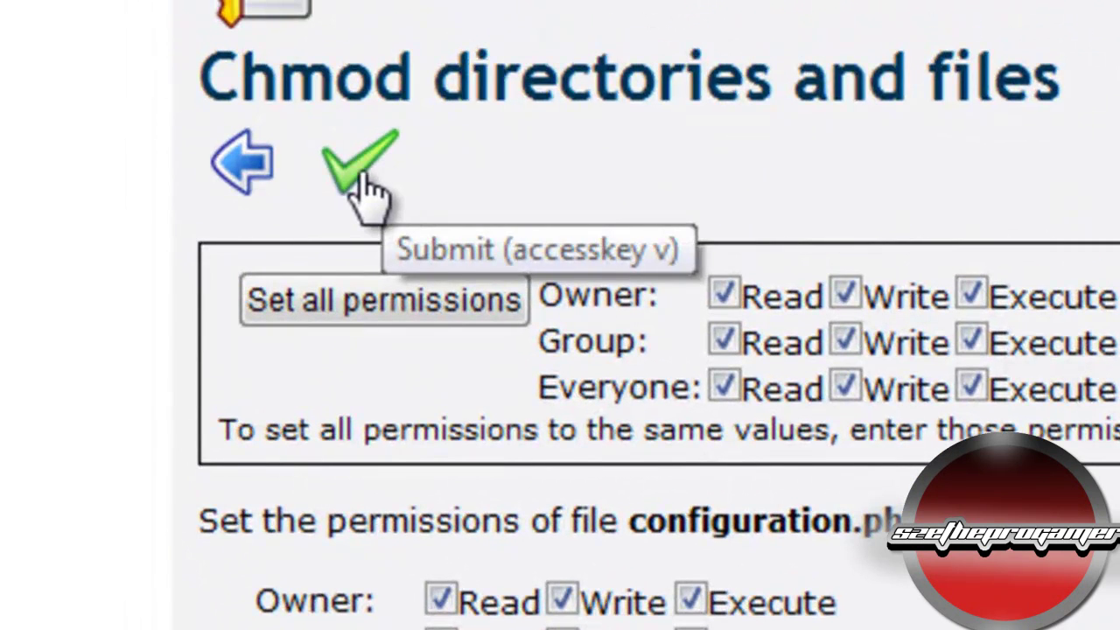
pyautogui.click(355, 175)
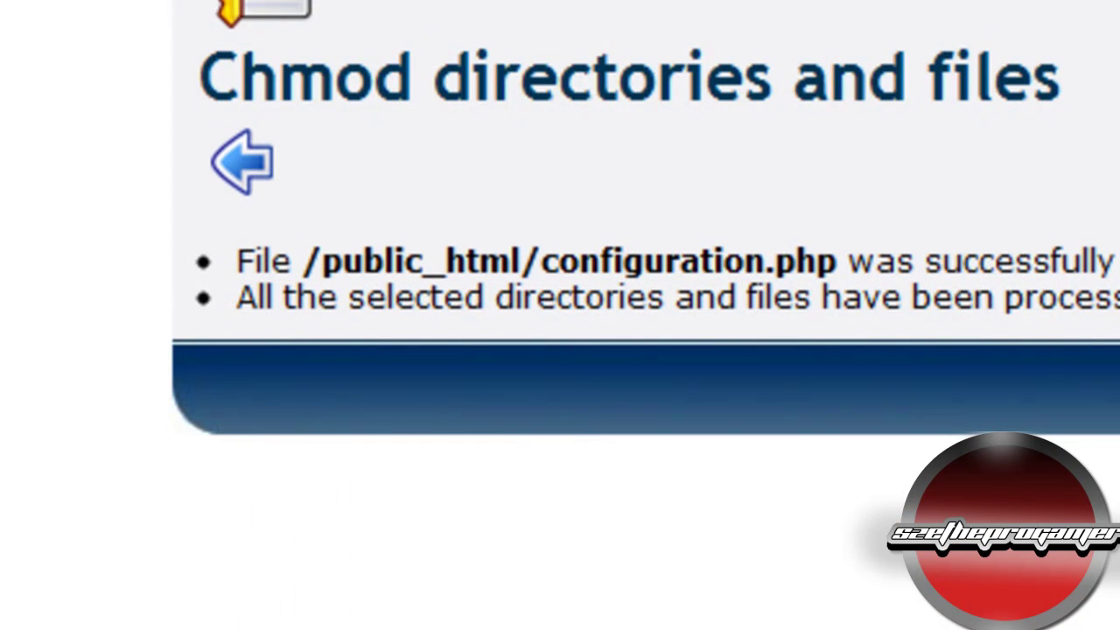
# Step: Return to the refreshed /public_html listing and select the site address jumlatutorial101.site50.net
pyautogui.click(395, 1)
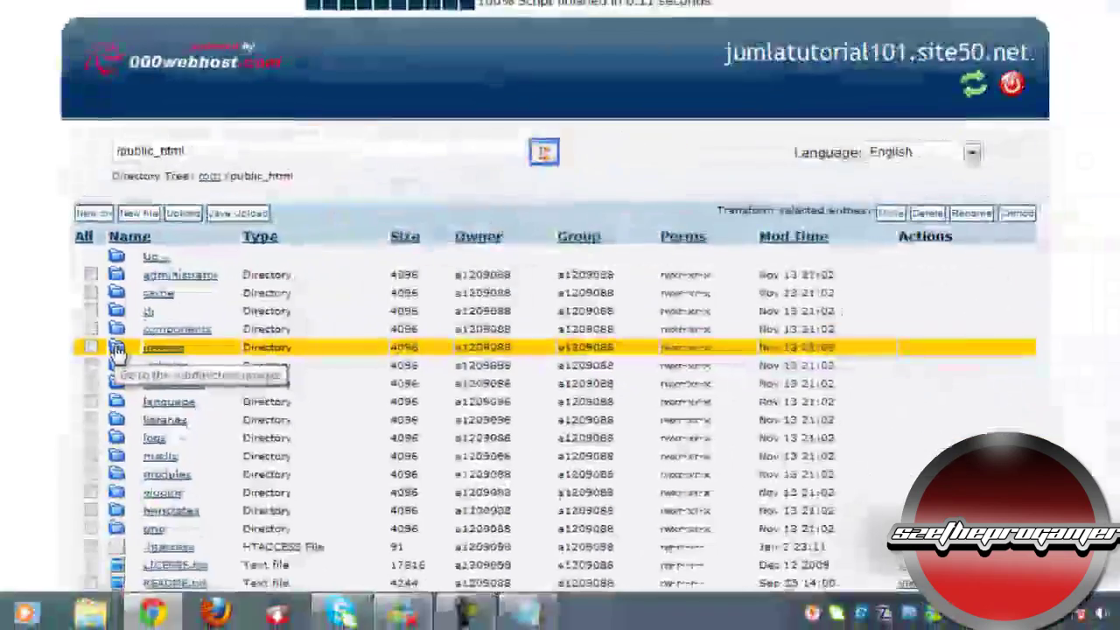
pyautogui.scroll(-3, 271, 459)
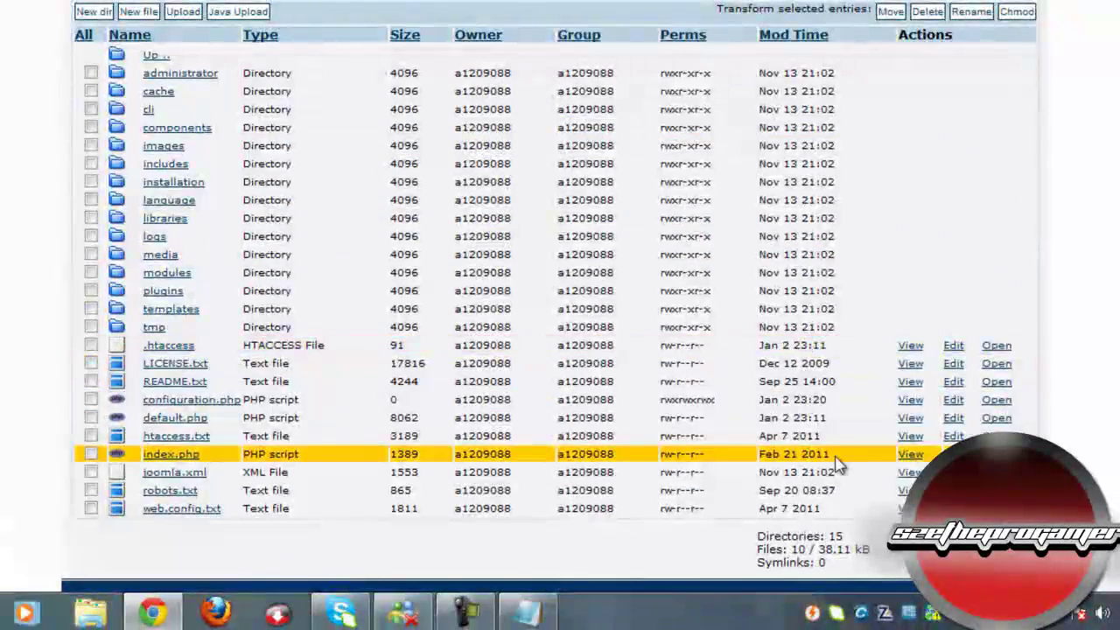
pyautogui.scroll(3, 947, 430)
pyautogui.click(766, 238)
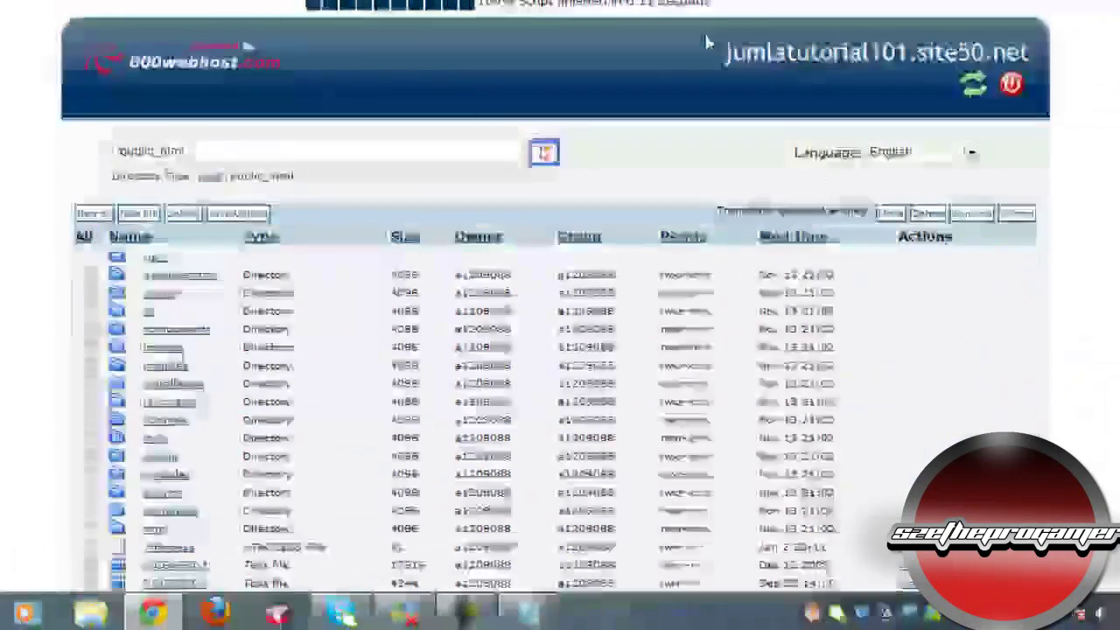
pyautogui.moveTo(725, 53); pyautogui.dragTo(1033, 52)
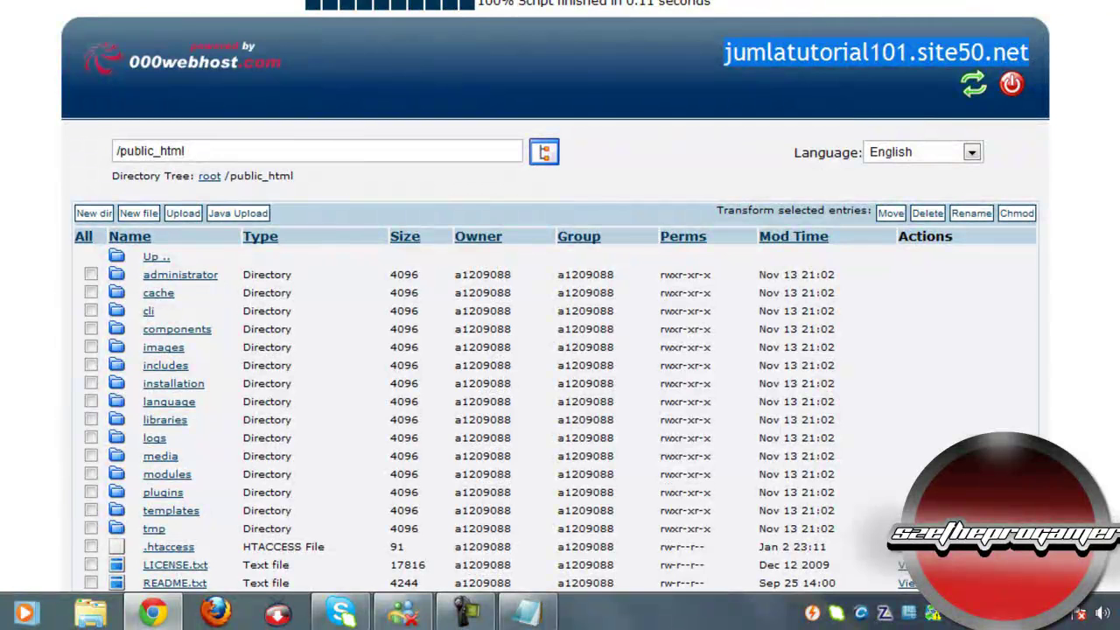
# Step: Open the copied site address jumlatutorial101.site50.net in a new browser tab
pyautogui.hotkey('ctrl', 'c')
pyautogui.hotkey('ctrl', 't')
pyautogui.hotkey('ctrl', 'v')
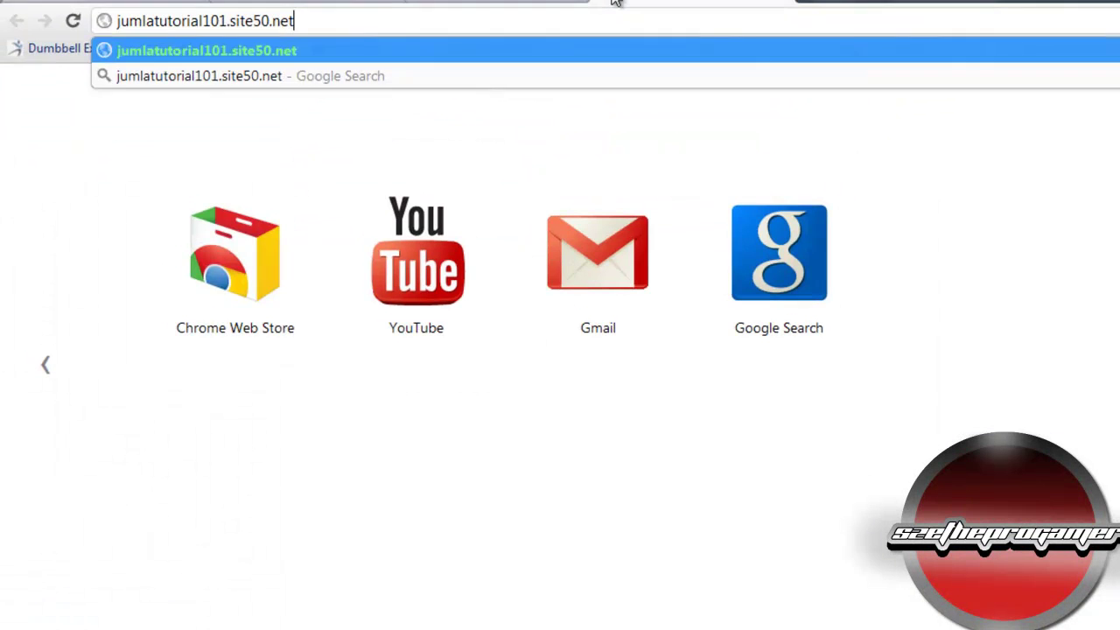
pyautogui.press('Return')
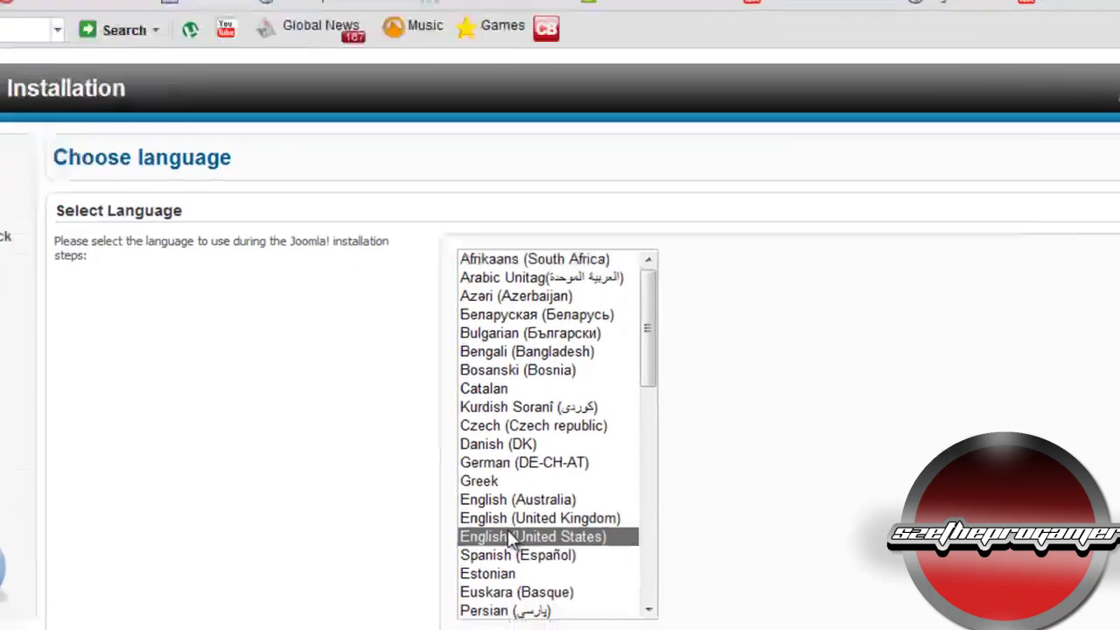
# Step: Choose English (United States), then pass the pre-installation check and accept the license
pyautogui.click(632, 575)
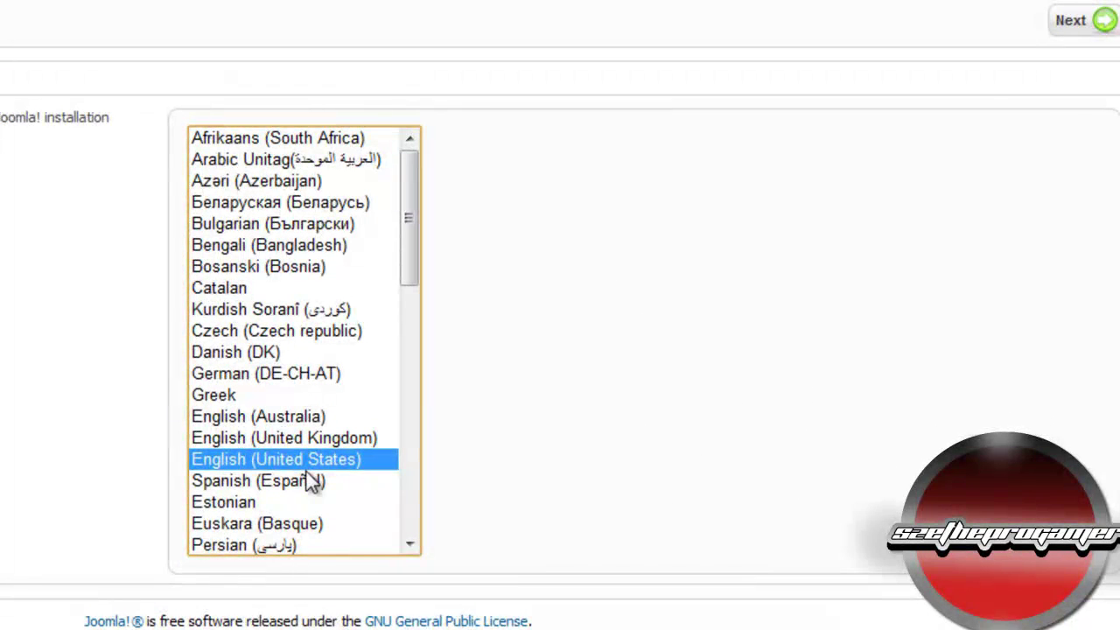
pyautogui.click(1063, 33)
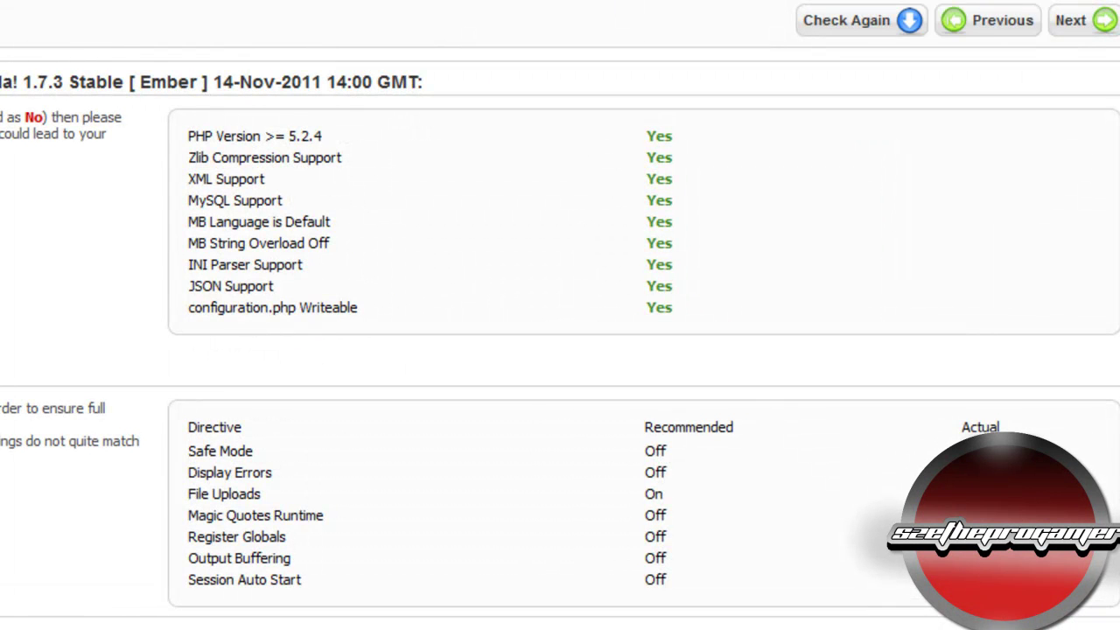
pyautogui.click(1083, 19)
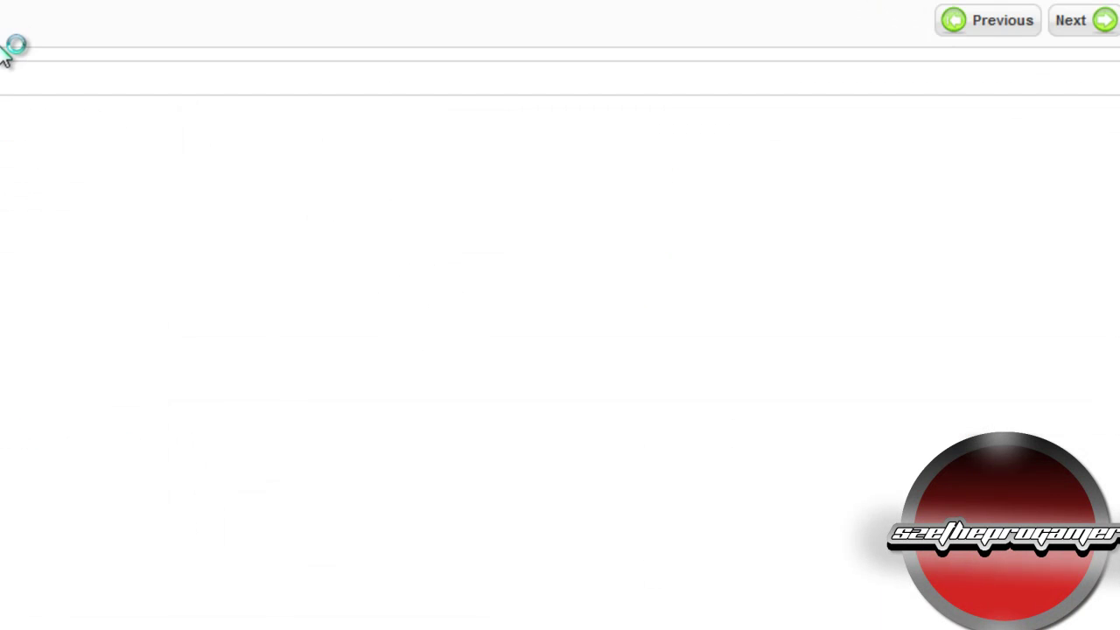
pyautogui.click(1071, 19)
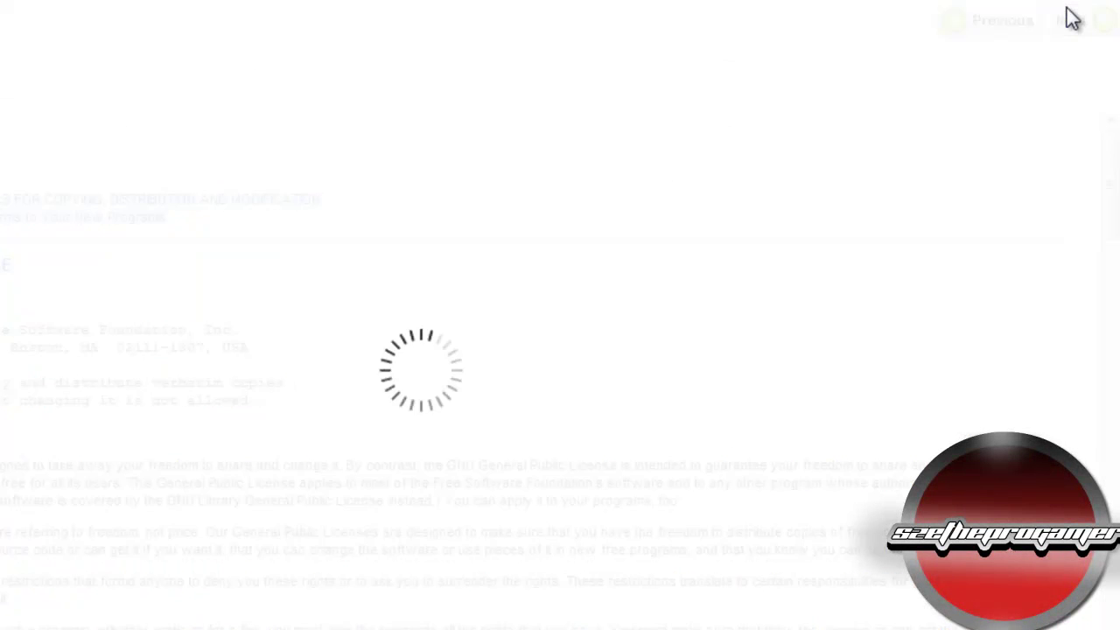
# Step: Set the database type to MySQL in the installer's database form
pyautogui.doubleClick(275, 234)
pyautogui.moveTo(112, 236); pyautogui.dragTo(208, 300)
pyautogui.click(267, 215)
pyautogui.click(278, 194)
pyautogui.click(233, 230)
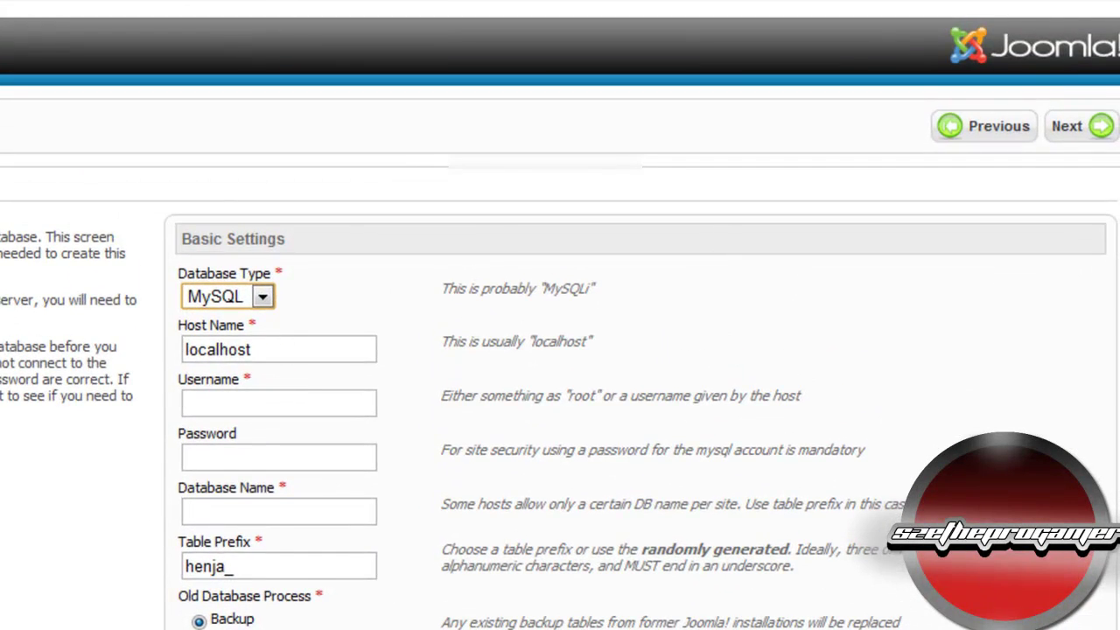
# Step: Replace localhost with mysql4.000webhost.com as the database host name, copied from the notes
pyautogui.hotkey('alt', 'Tab')
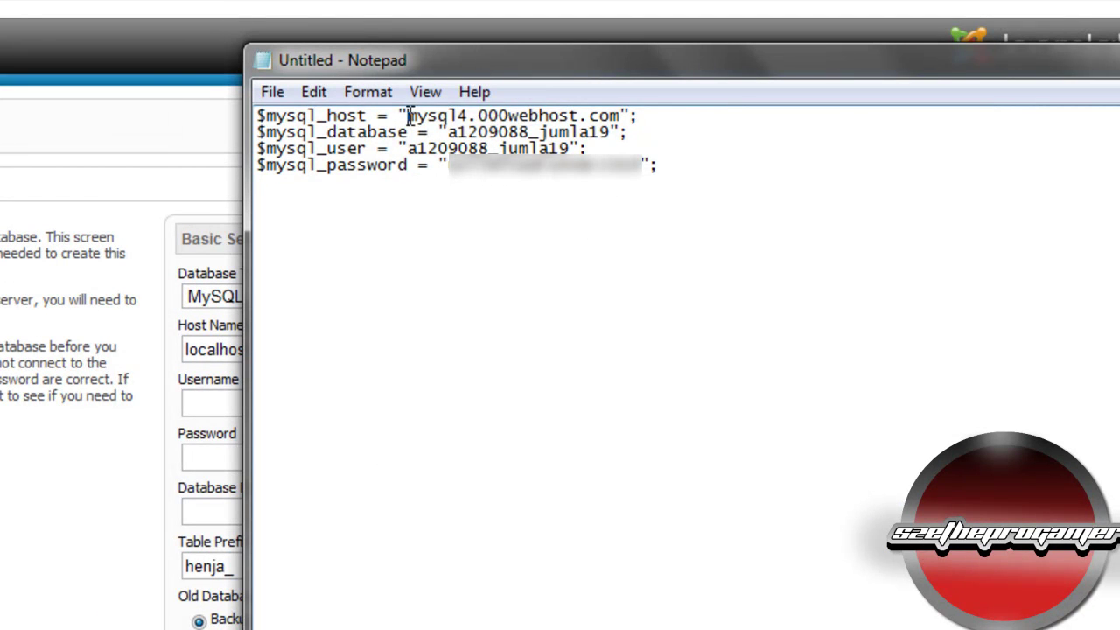
pyautogui.moveTo(406, 114); pyautogui.dragTo(628, 122)
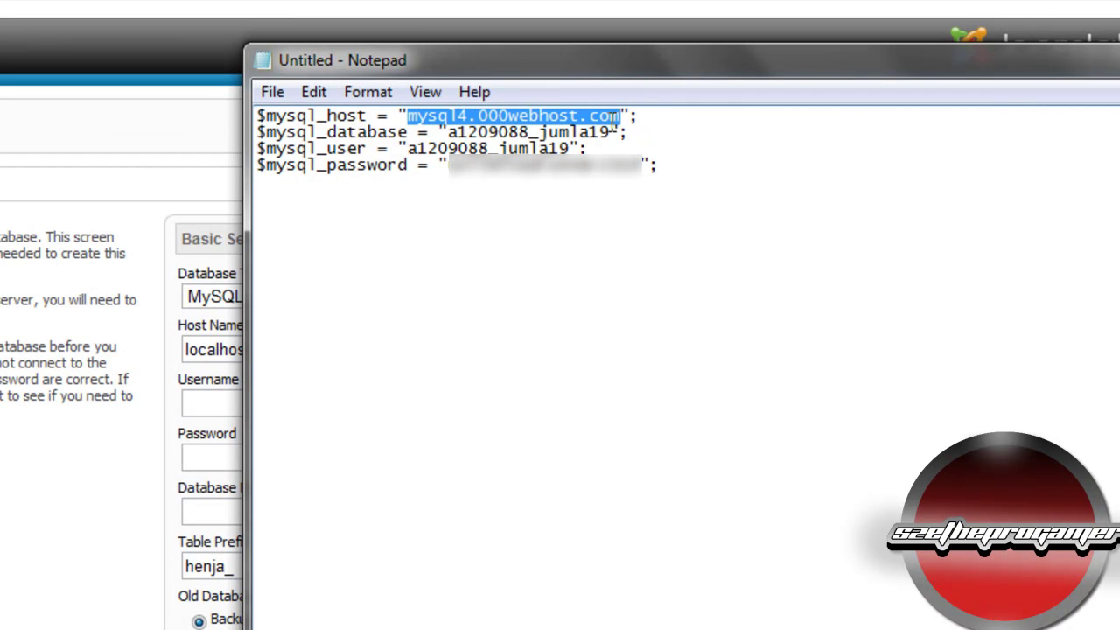
pyautogui.click(127, 450)
pyautogui.doubleClick(278, 341)
pyautogui.hotkey('ctrl', 'v')
# Step: Copy the database username from the notes into the Username field
pyautogui.click(223, 401)
pyautogui.hotkey('alt', 'Tab')
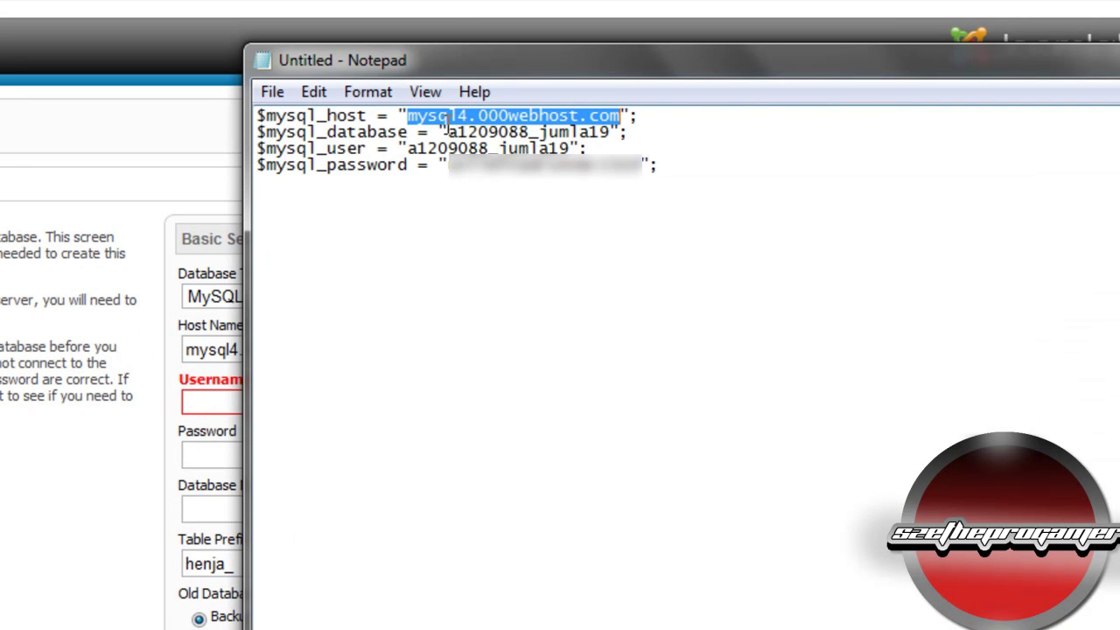
pyautogui.moveTo(409, 151); pyautogui.dragTo(543, 150)
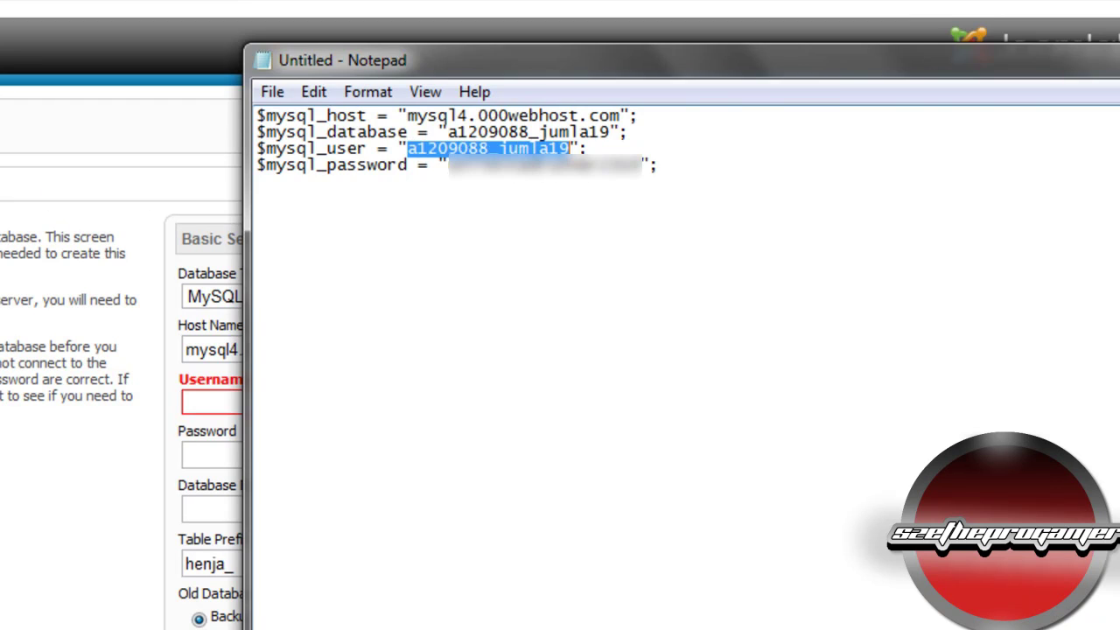
pyautogui.hotkey('alt', 'Tab')
pyautogui.click(265, 402)
pyautogui.hotkey('ctrl', 'v')
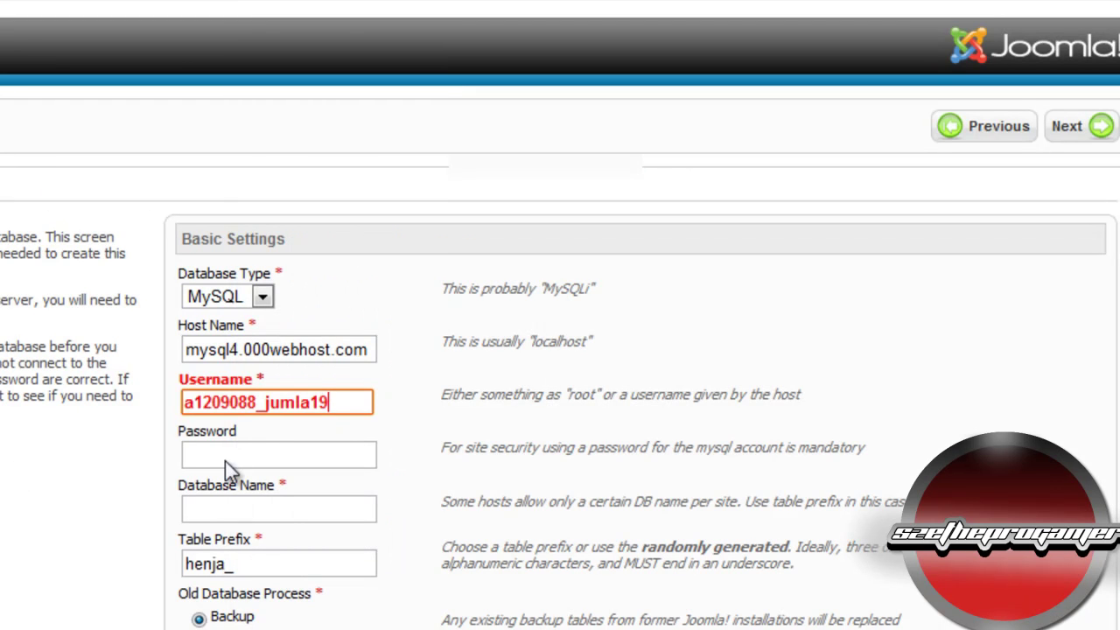
# Step: Copy the MySQL password from the notes into the database Password field
pyautogui.click(243, 457)
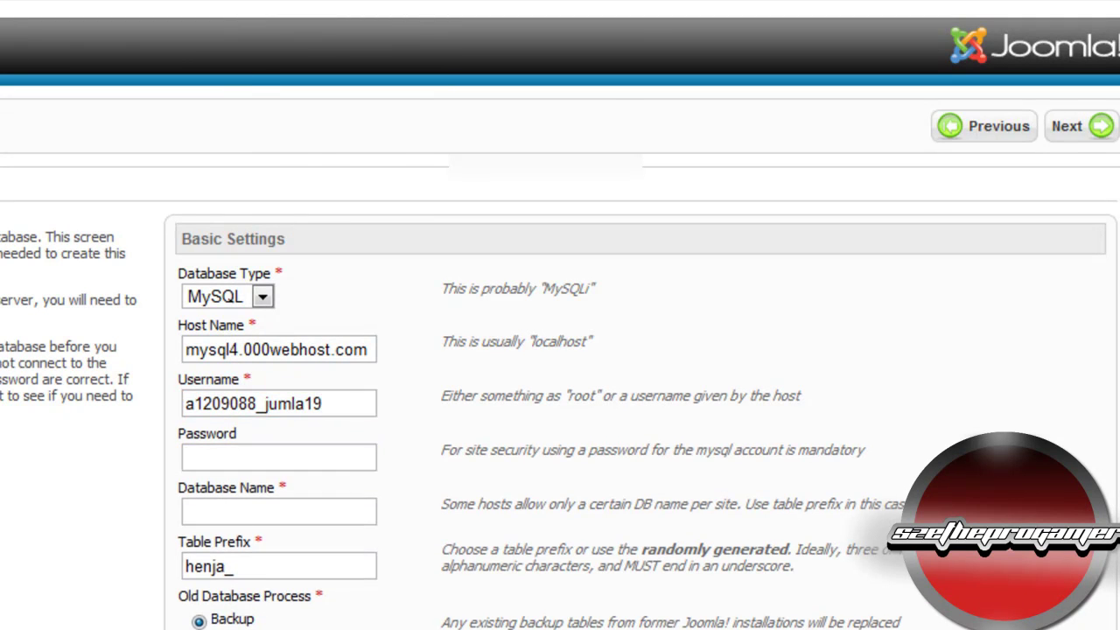
pyautogui.hotkey('alt', 'Tab')
pyautogui.moveTo(444, 165); pyautogui.dragTo(639, 156)
pyautogui.click(173, 245)
pyautogui.click(324, 465)
pyautogui.click(293, 515)
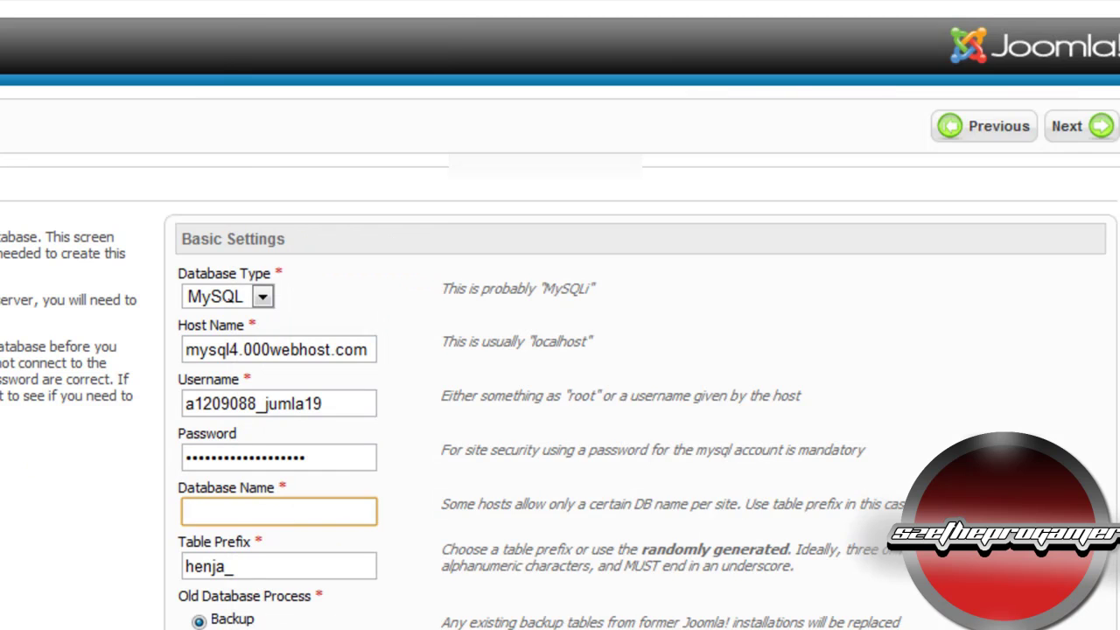
# Step: Paste the database name from the notes into the Database Name field
pyautogui.hotkey('alt', 'Tab')
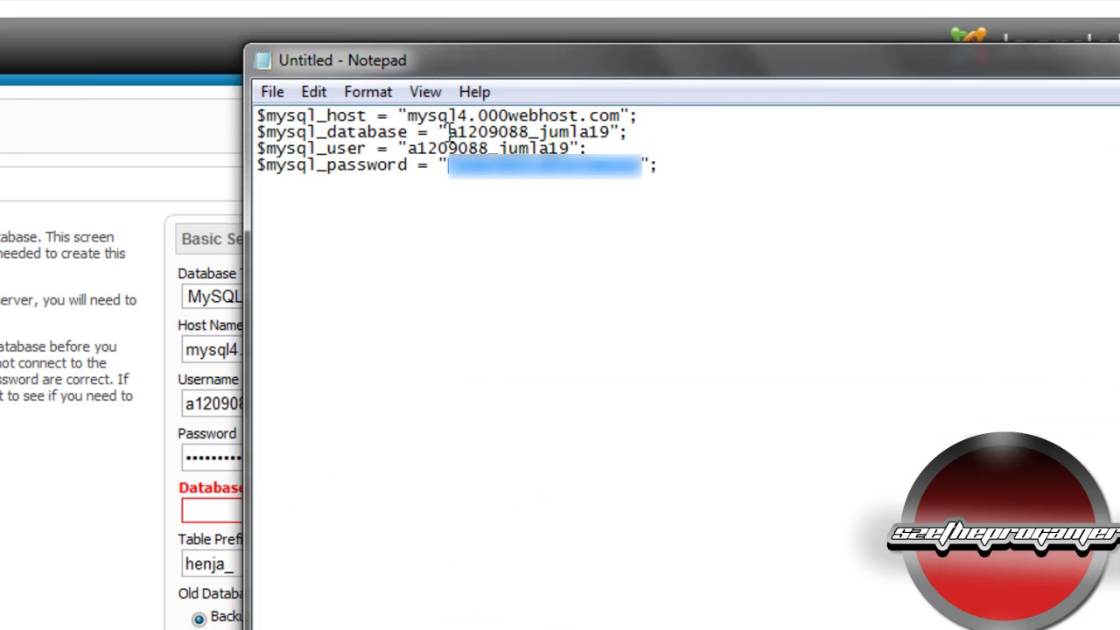
pyautogui.moveTo(446, 132); pyautogui.dragTo(593, 139)
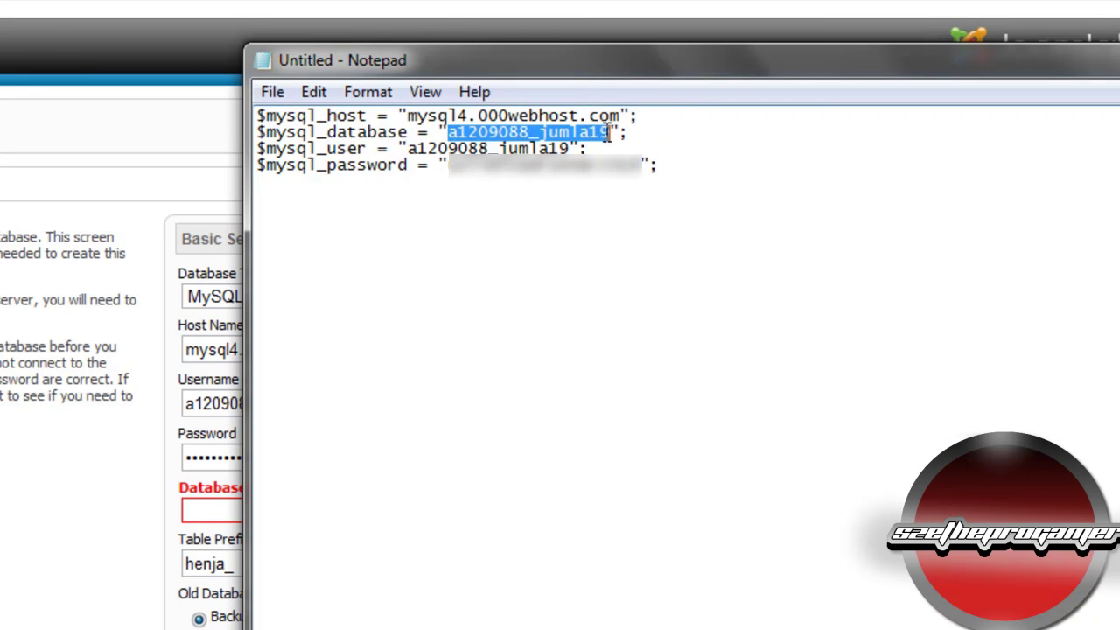
pyautogui.hotkey('alt', 'Tab')
pyautogui.click(317, 519)
pyautogui.write('a1209088_jumla19')
# Step: Keep the table prefix henja_, submit the database settings, and skip FTP configuration
pyautogui.click(250, 560)
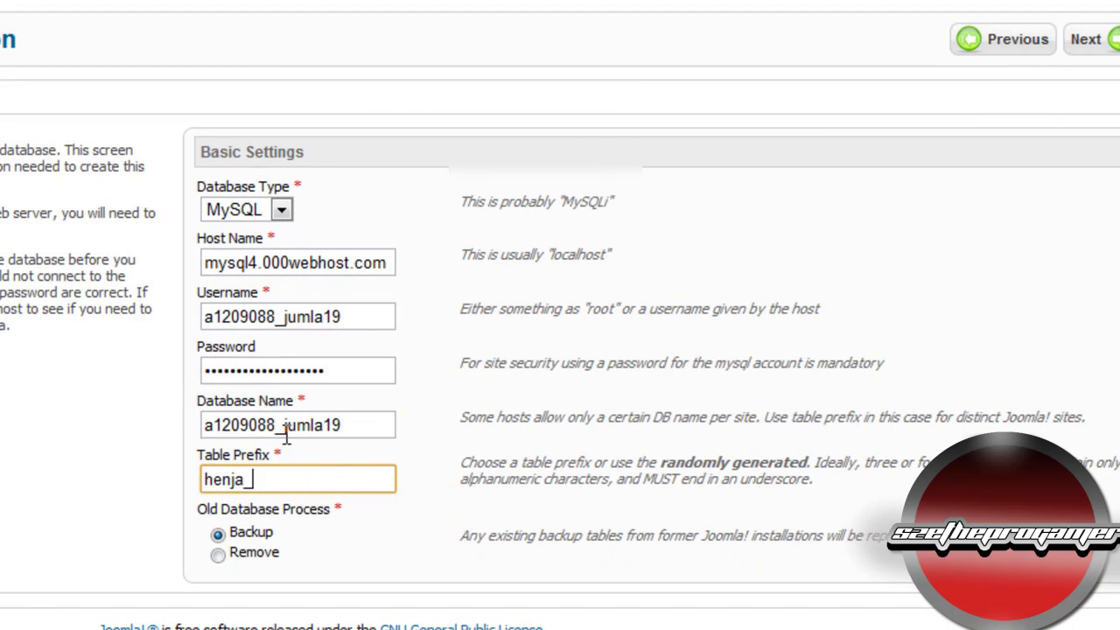
pyautogui.click(339, 564)
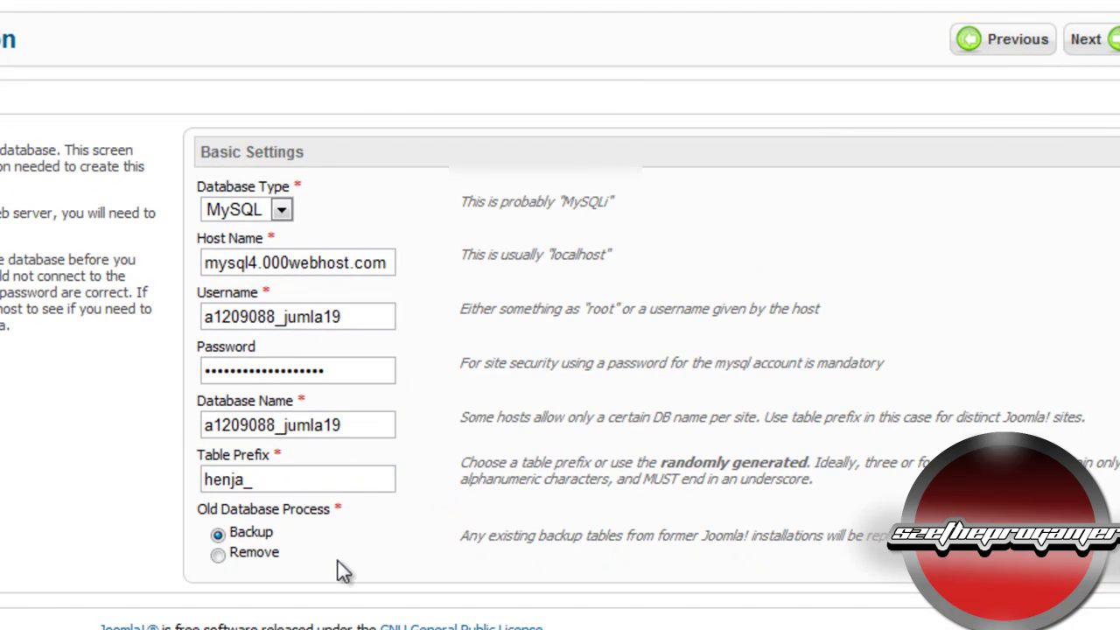
pyautogui.click(1078, 41)
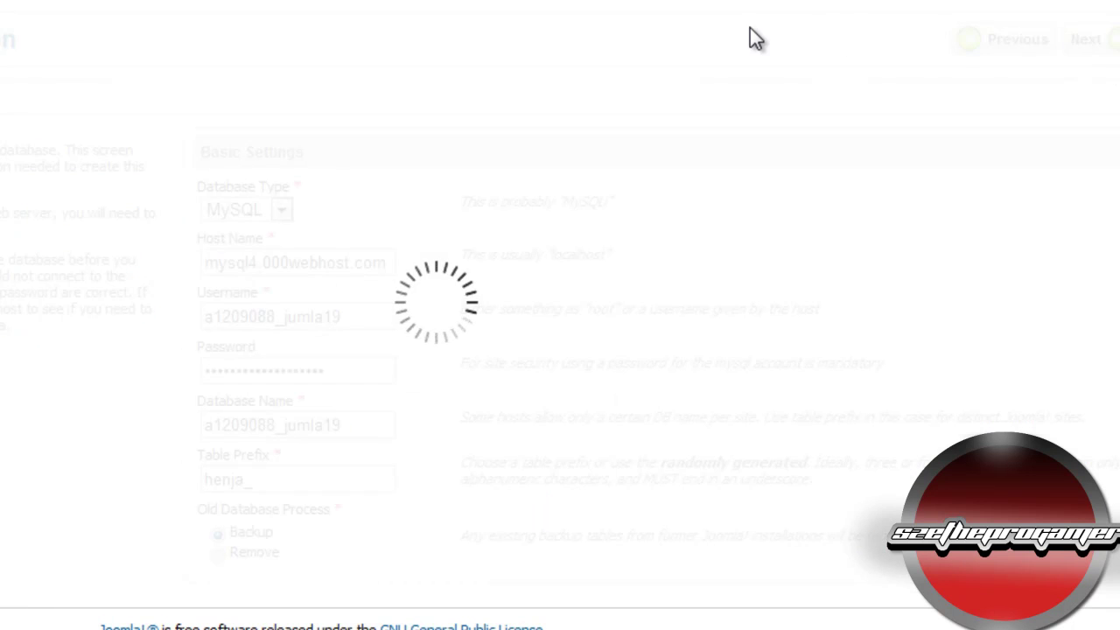
pyautogui.click(1113, 39)
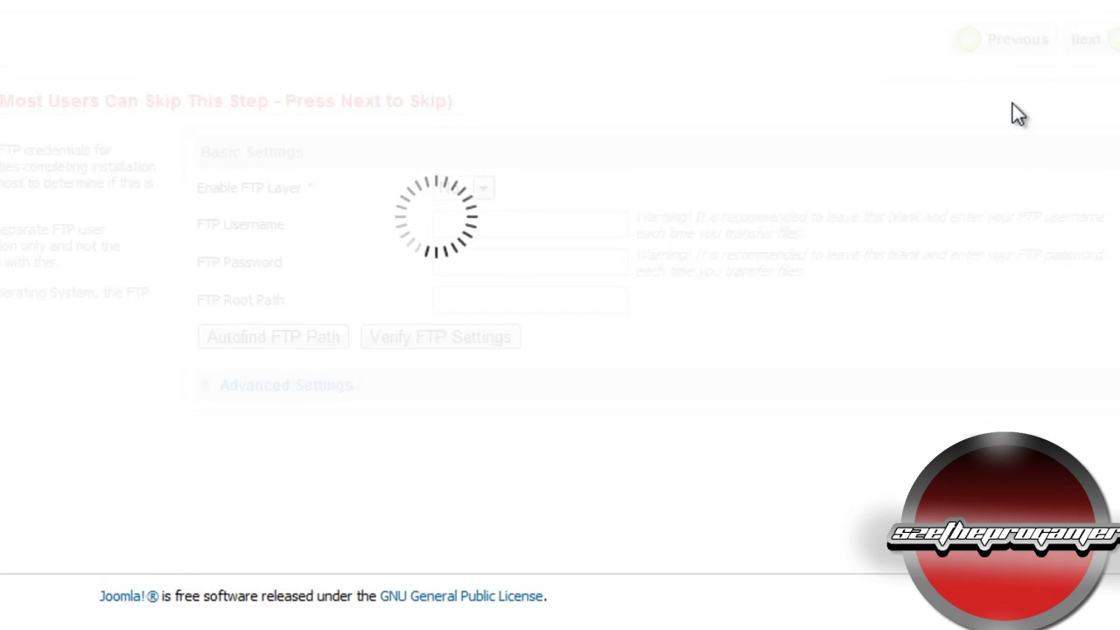
pyautogui.click(522, 185)
# Step: Name the site JumlaTutorial101 and fill in the admin e-mail address
pyautogui.scroll(-3, 698, 125)
pyautogui.scroll(3, 698, 125)
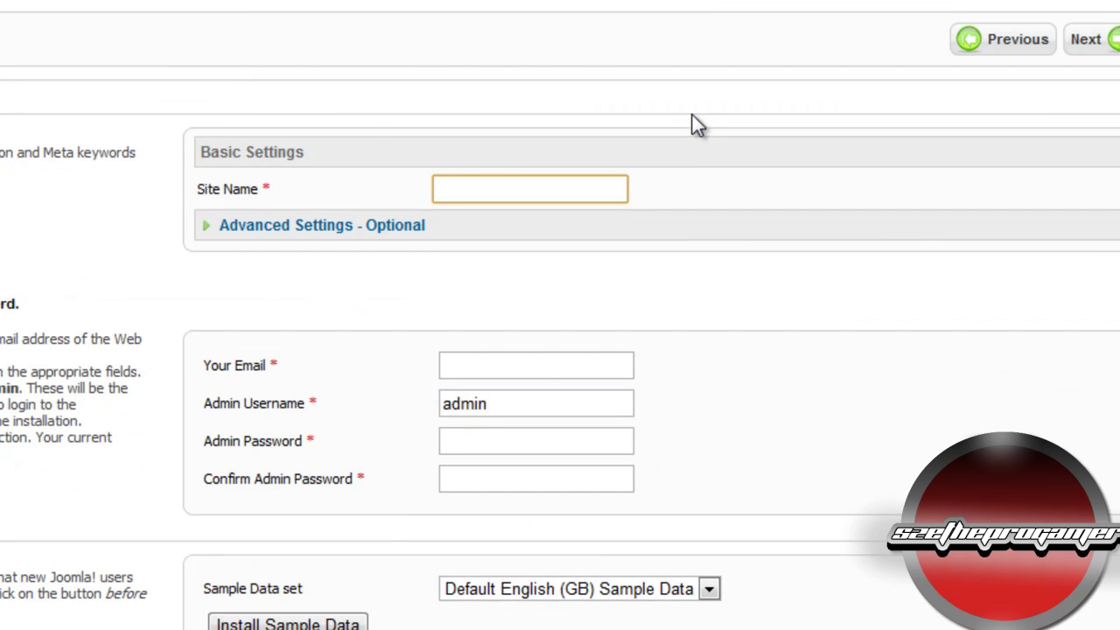
pyautogui.write('JumlaTutorial101')
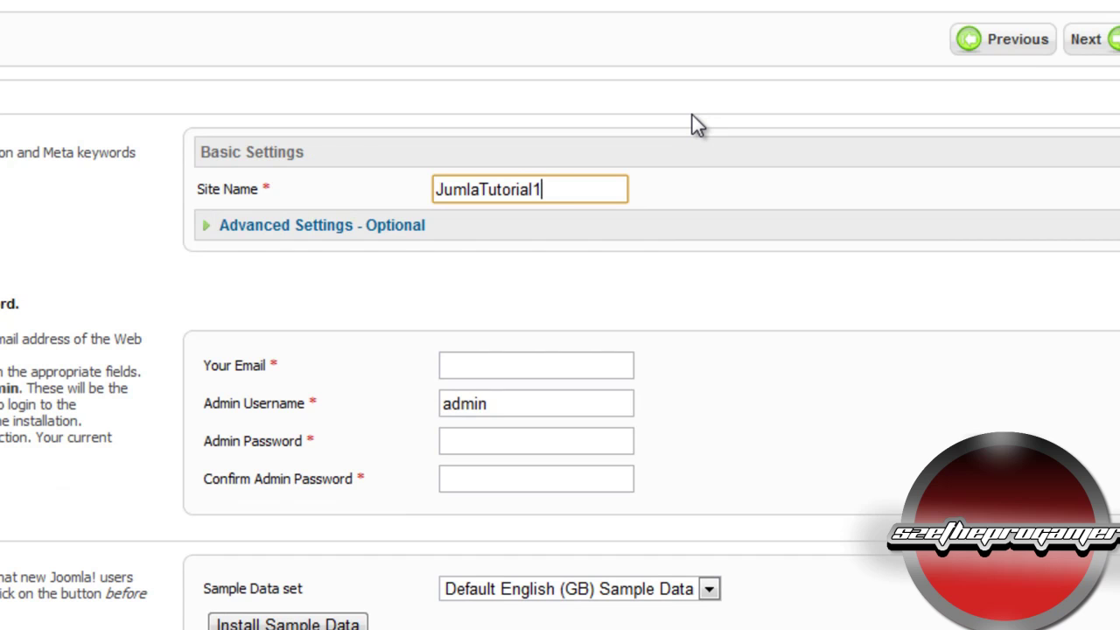
pyautogui.click(509, 367)
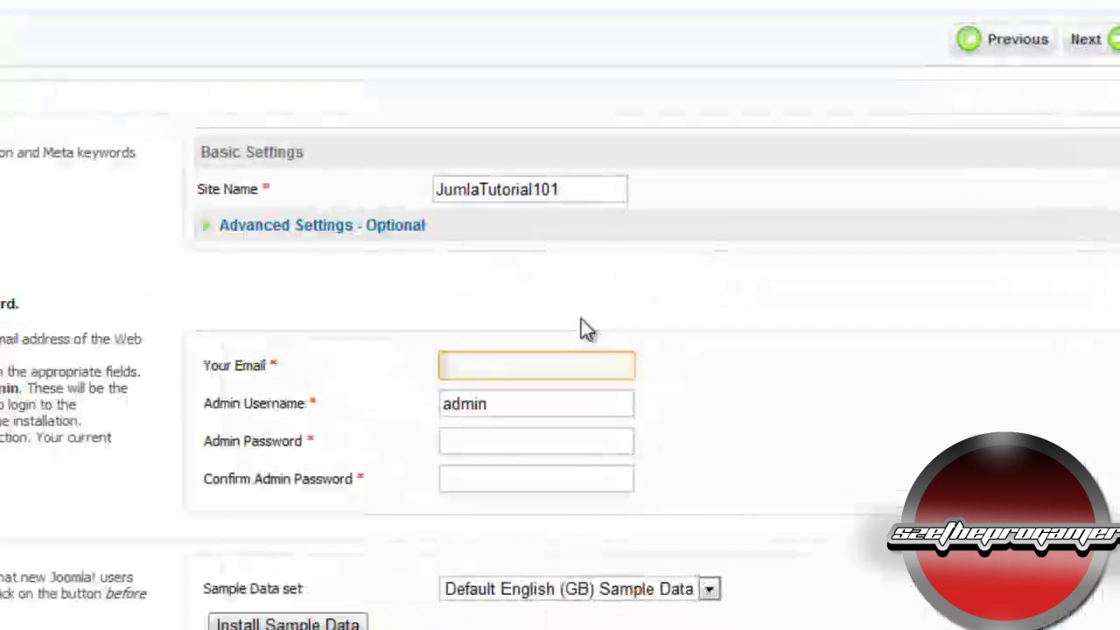
pyautogui.hotkey('ctrl', 'v')
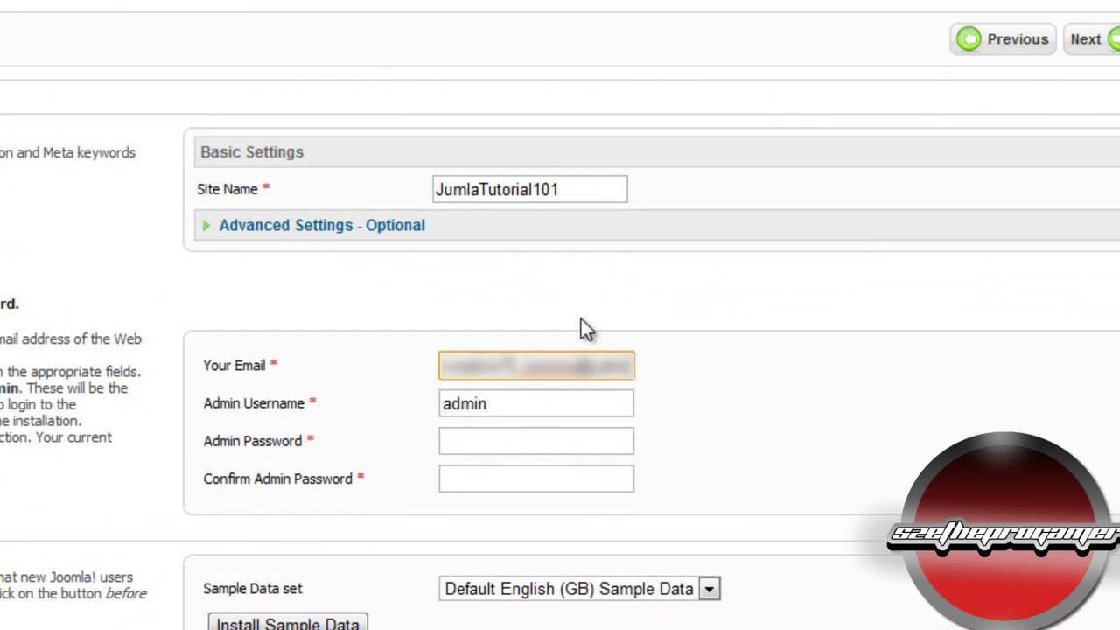
# Step: Enter and confirm the admin password
pyautogui.press('Tab')
pyautogui.press('Tab')
pyautogui.write('•••••••••••')
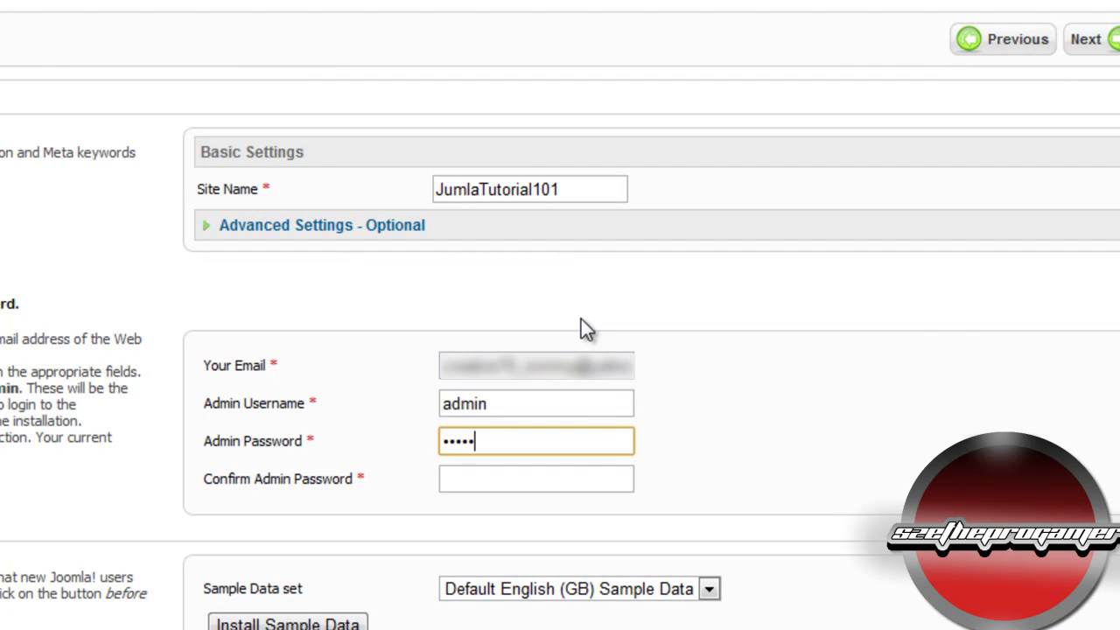
pyautogui.write('•••••••')
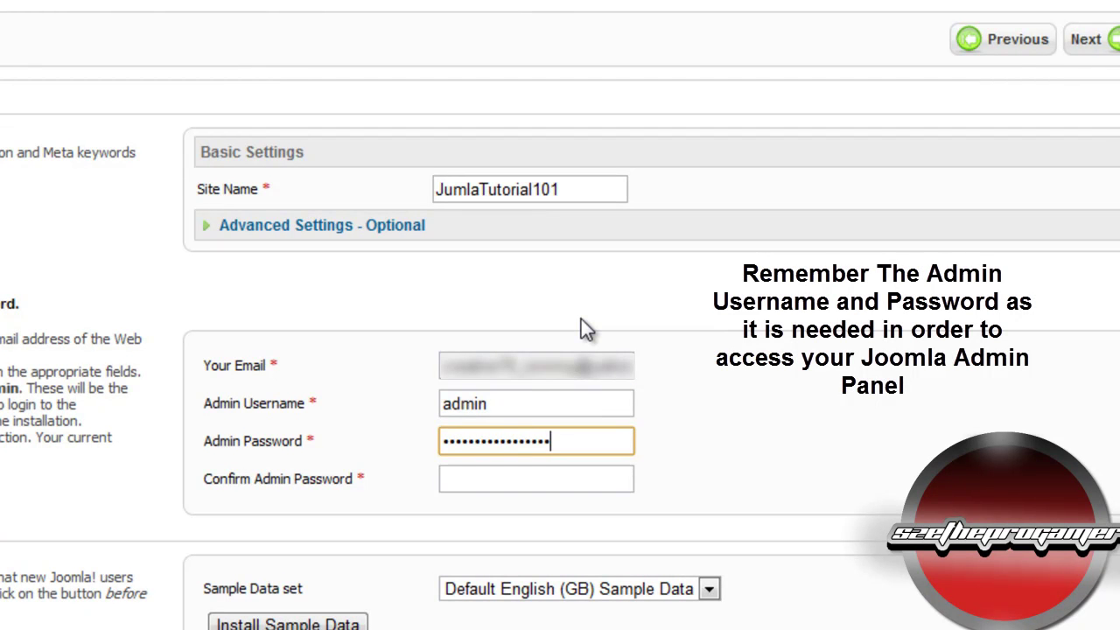
pyautogui.press('Tab')
pyautogui.write('••••••••••••••••••')
# Step: Install the Default English (GB) sample data and continue to the finish step
pyautogui.scroll(-3, 499, 328)
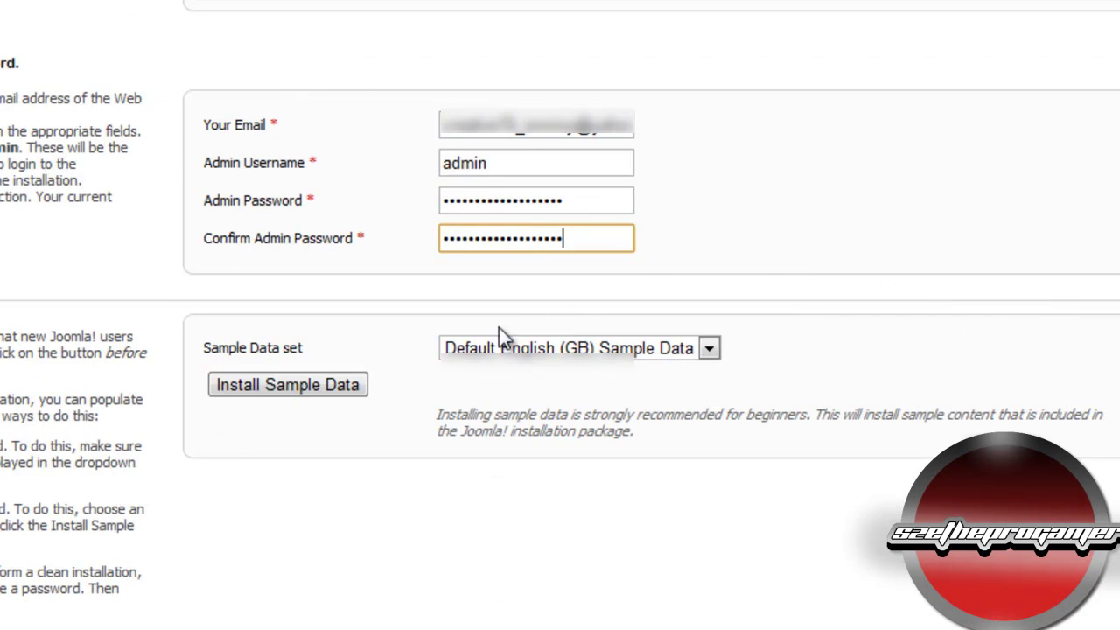
pyautogui.click(268, 390)
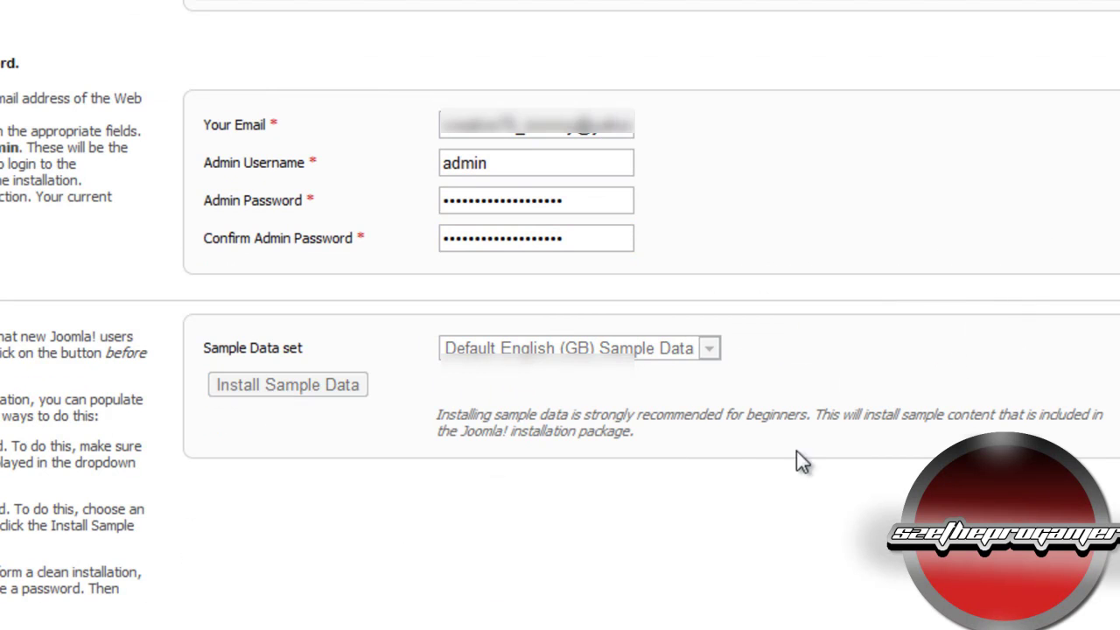
pyautogui.scroll(3, 565, 345)
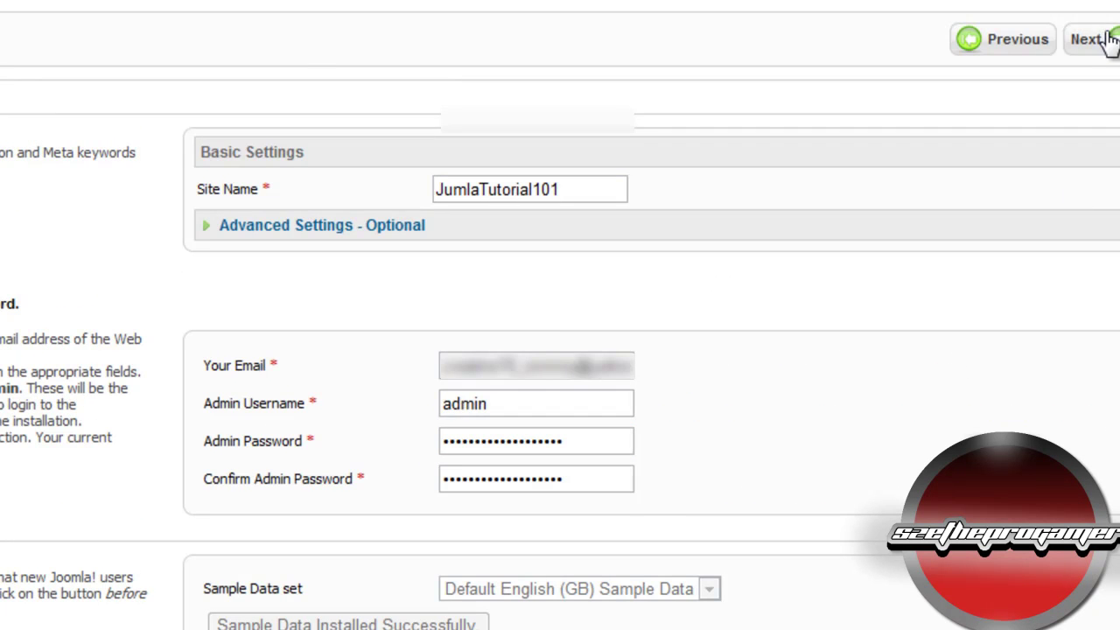
pyautogui.click(1110, 40)
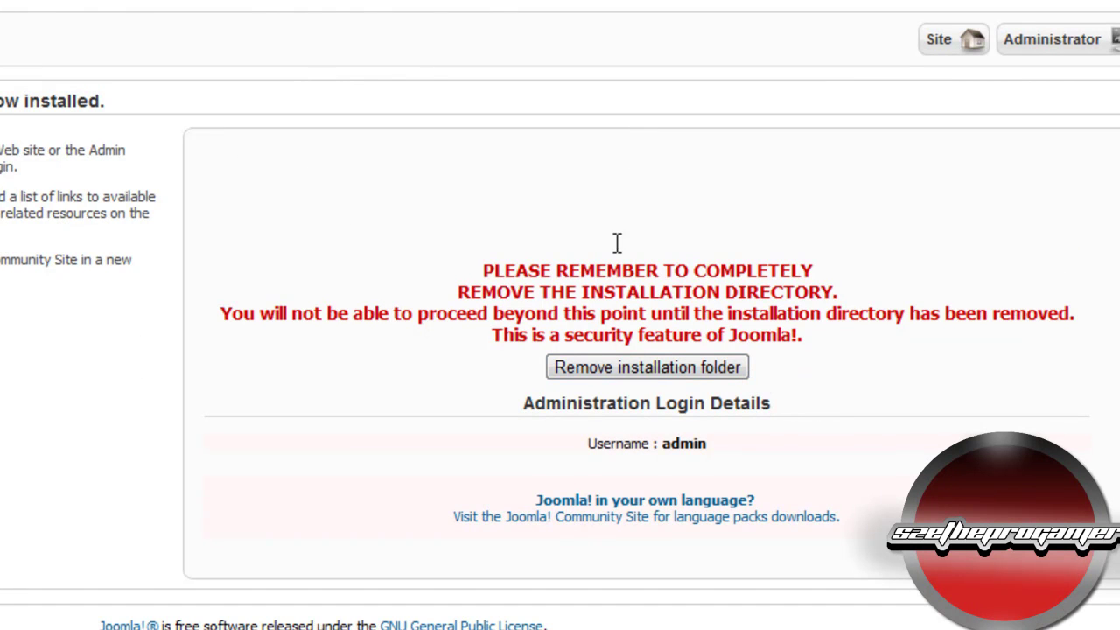
# Step: Remove the installation folder, then go to the Administrator login page
pyautogui.click(712, 372)
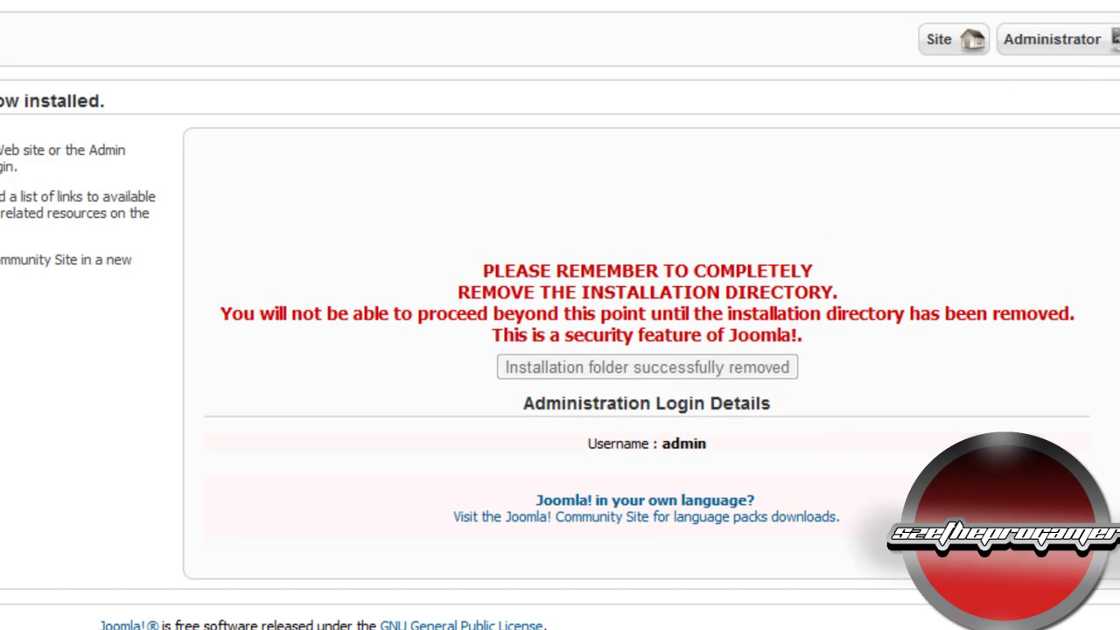
pyautogui.click(1060, 39)
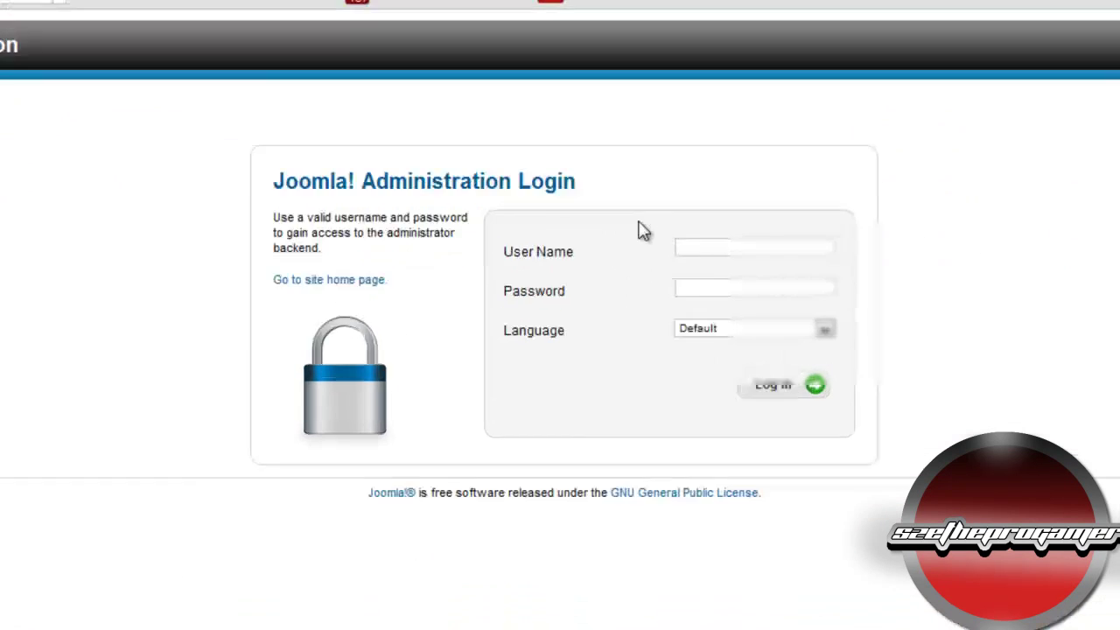
# Step: Log into the administrator backend as admin with the account password
pyautogui.click(691, 243)
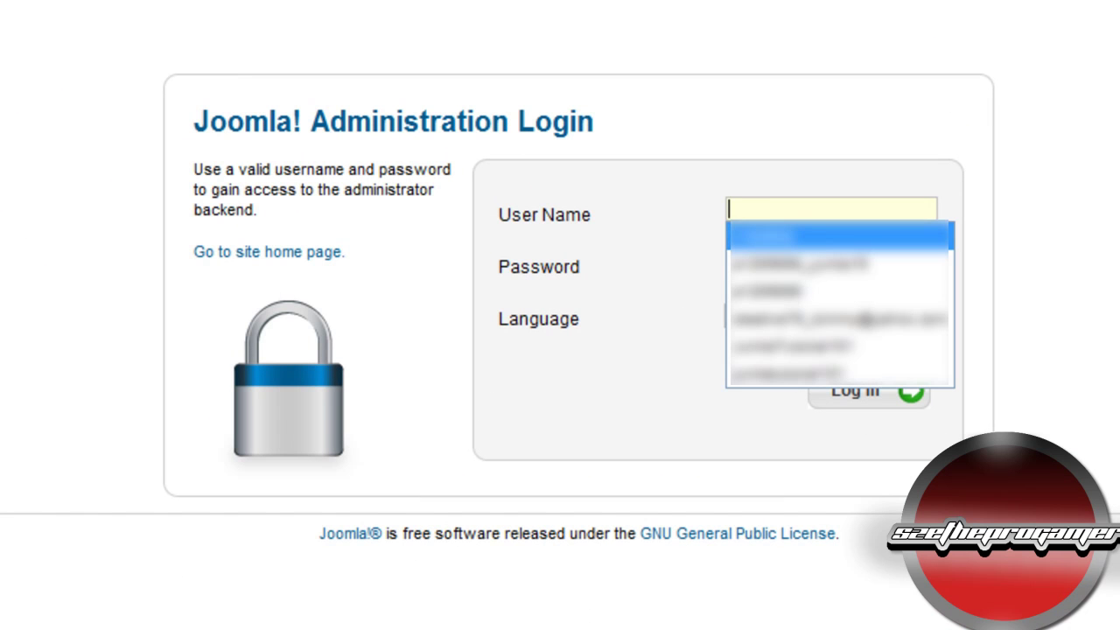
pyautogui.write('admin')
pyautogui.press('Tab')
pyautogui.write('a')
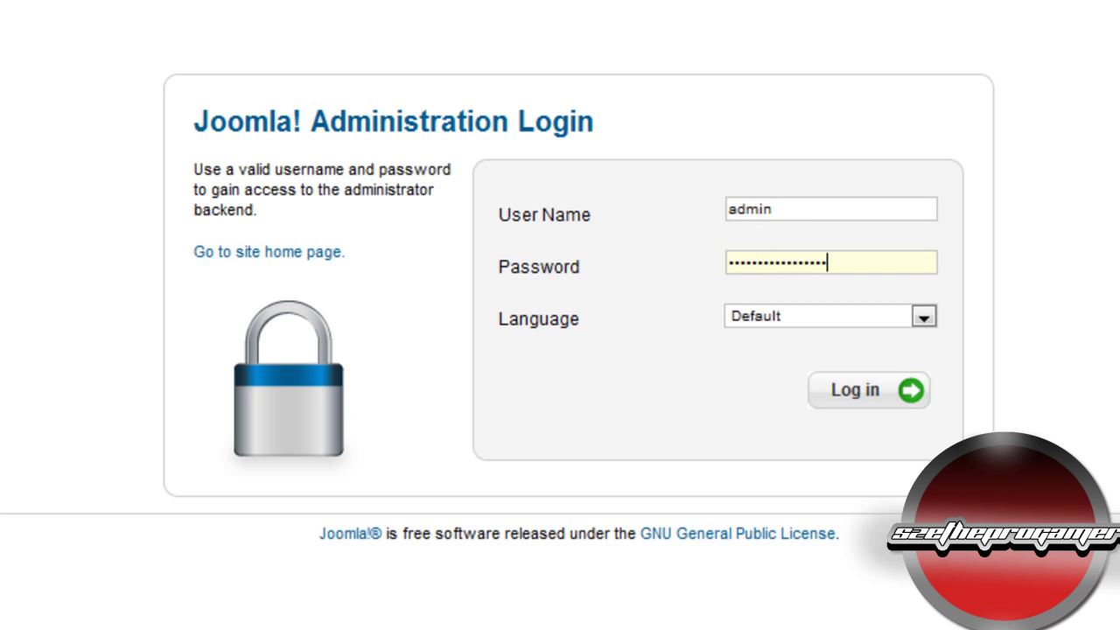
pyautogui.click(821, 392)
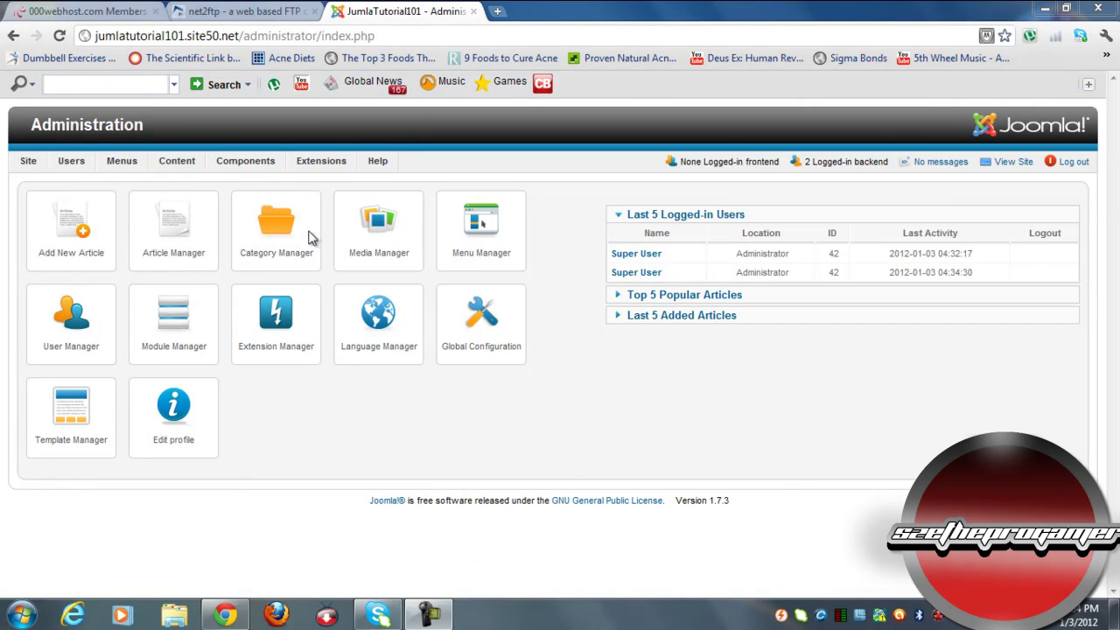
# Step: View the Add New Article form, go back, and copy the domain jumlatutorial101.site50.net
pyautogui.click(79, 223)
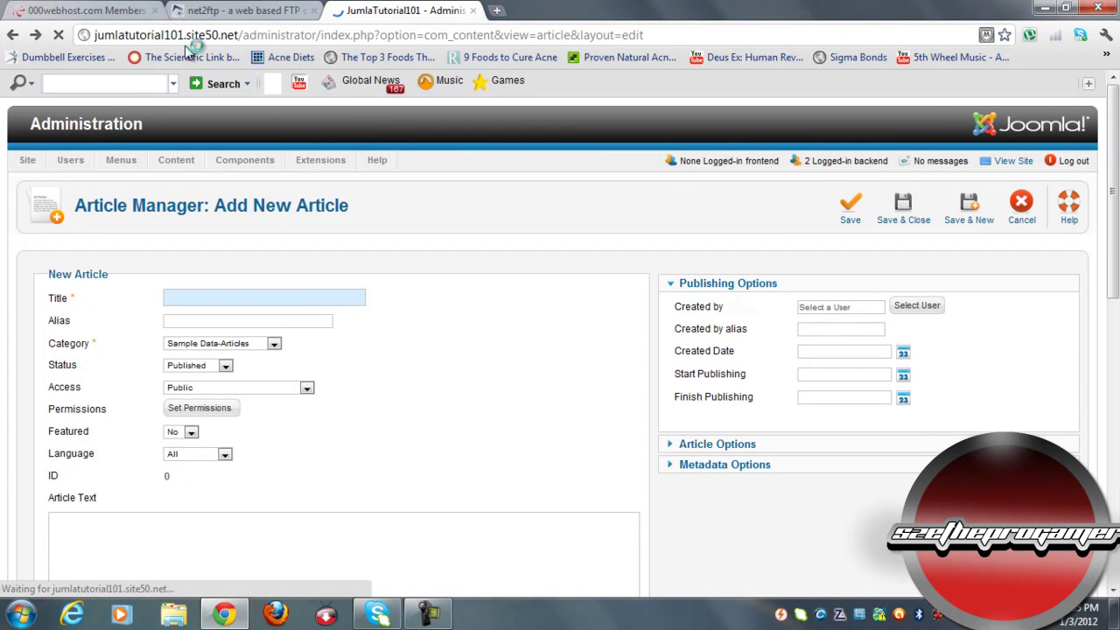
pyautogui.hotkey('alt', 'Left')
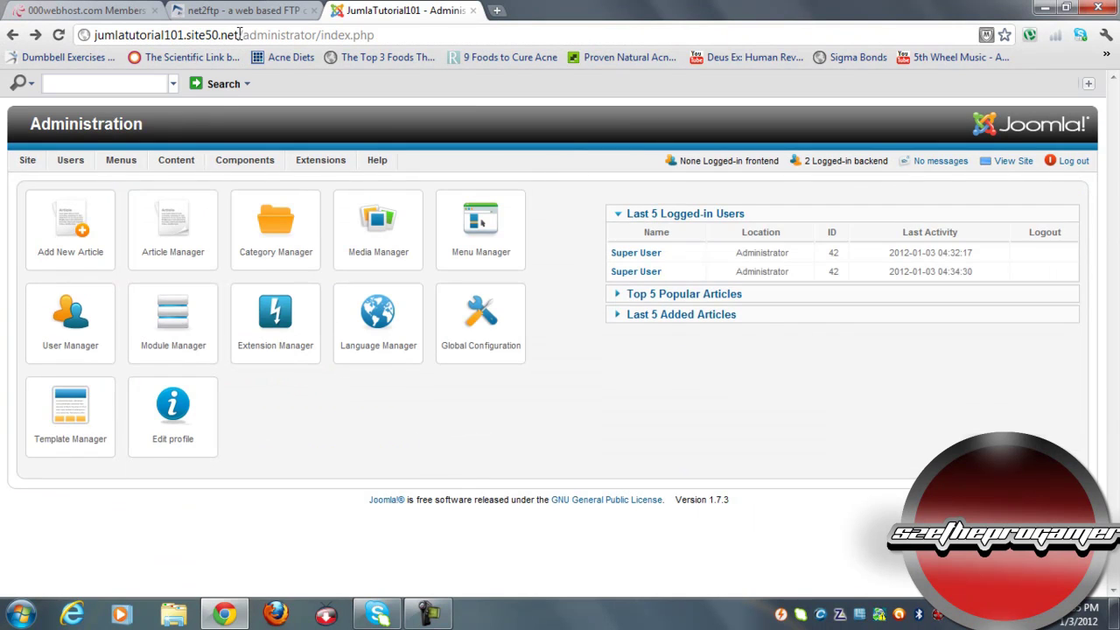
pyautogui.doubleClick(94, 35)
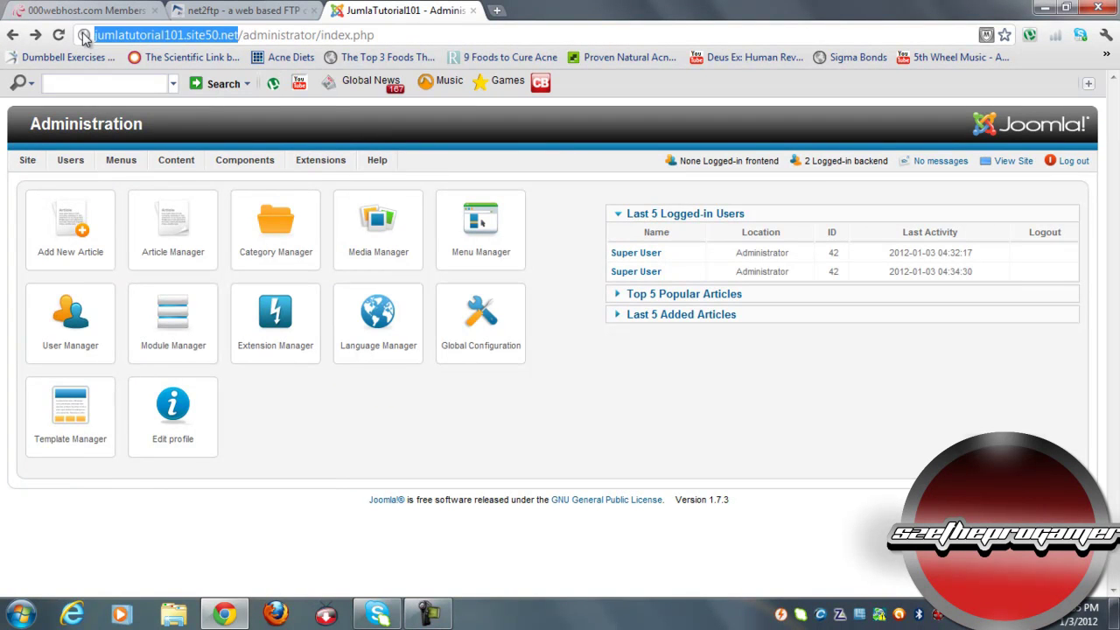
pyautogui.rightClick(151, 36)
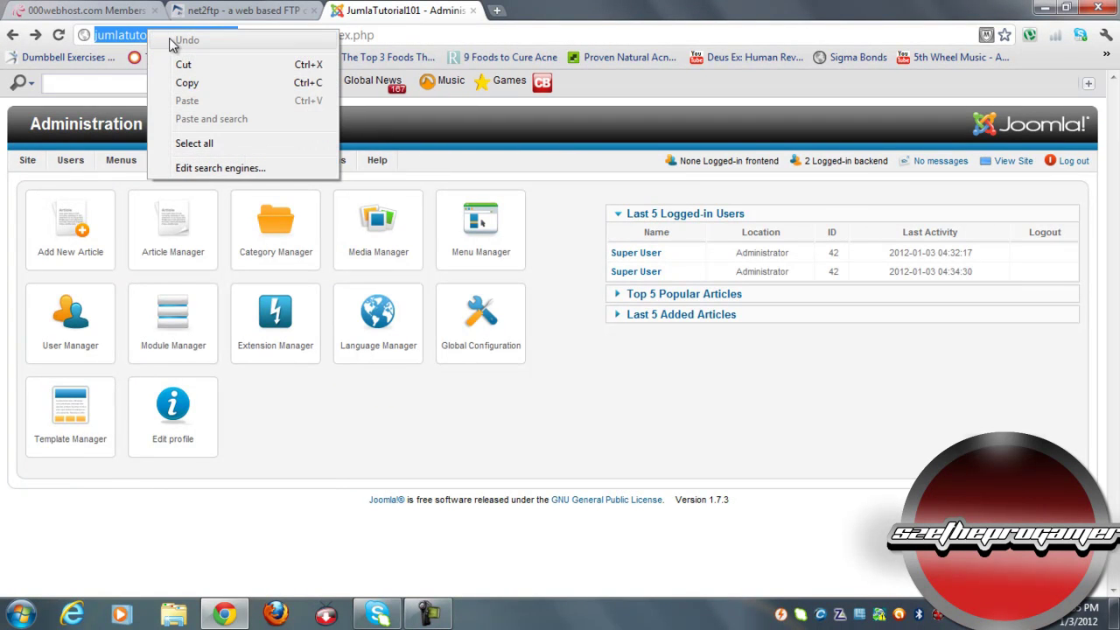
pyautogui.click(194, 82)
pyautogui.click(496, 10)
pyautogui.rightClick(499, 40)
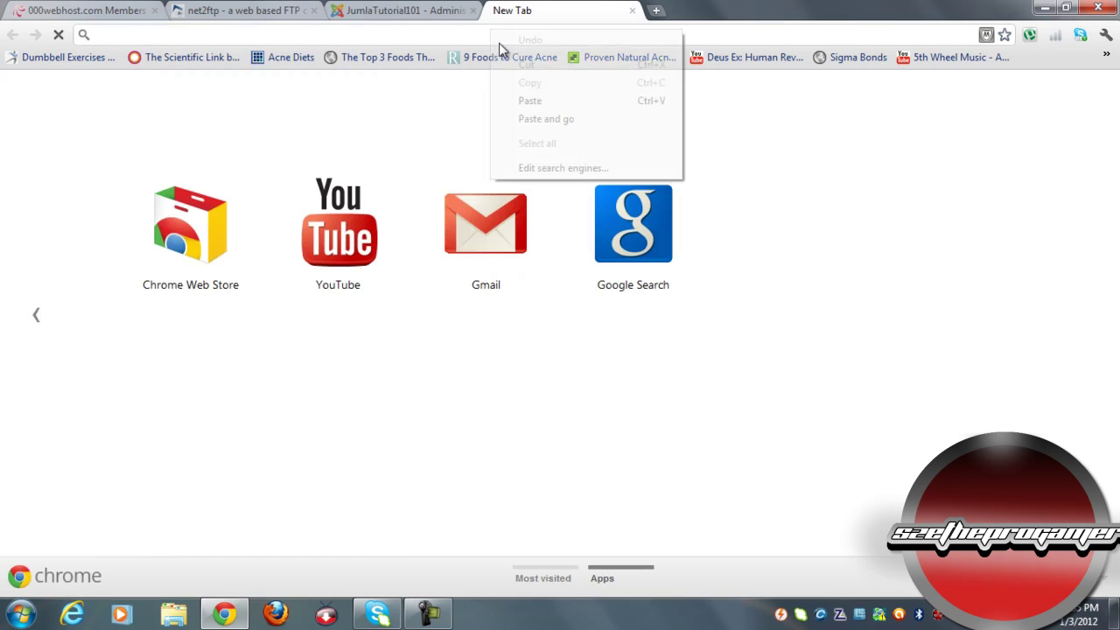
pyautogui.click(546, 118)
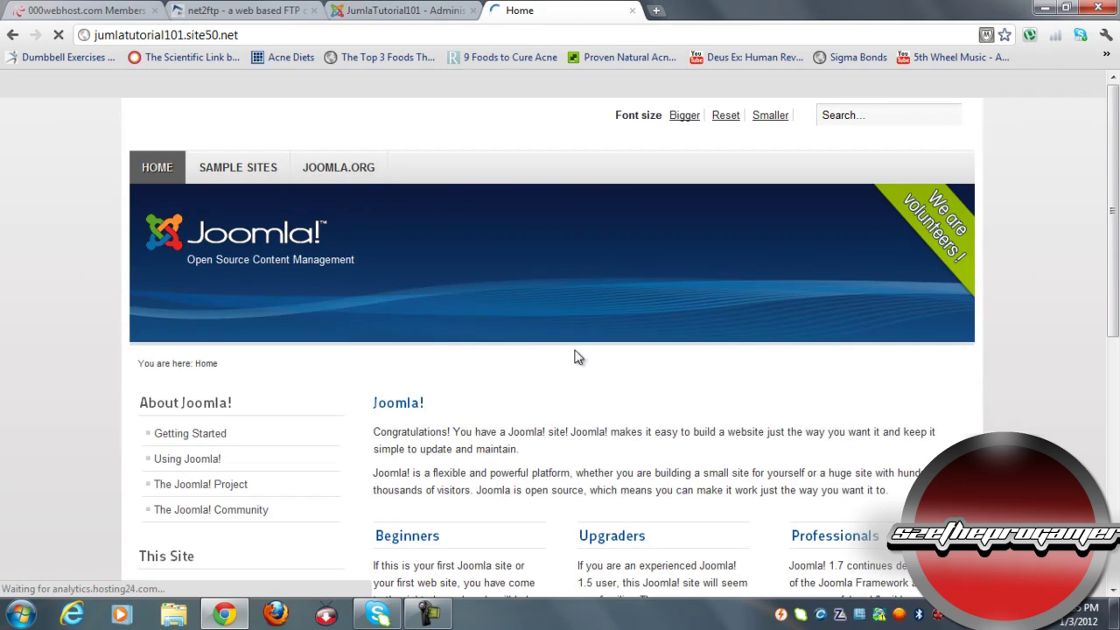
pyautogui.scroll(-1, 525, 345)
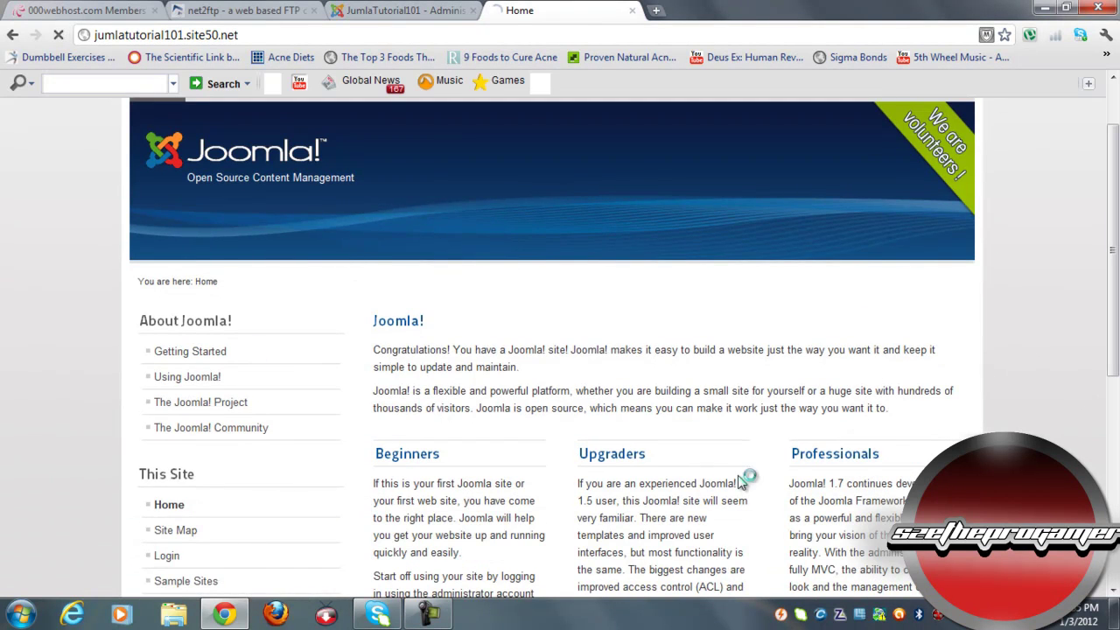
pyautogui.scroll(-1, 701, 422)
pyautogui.scroll(2, 698, 421)
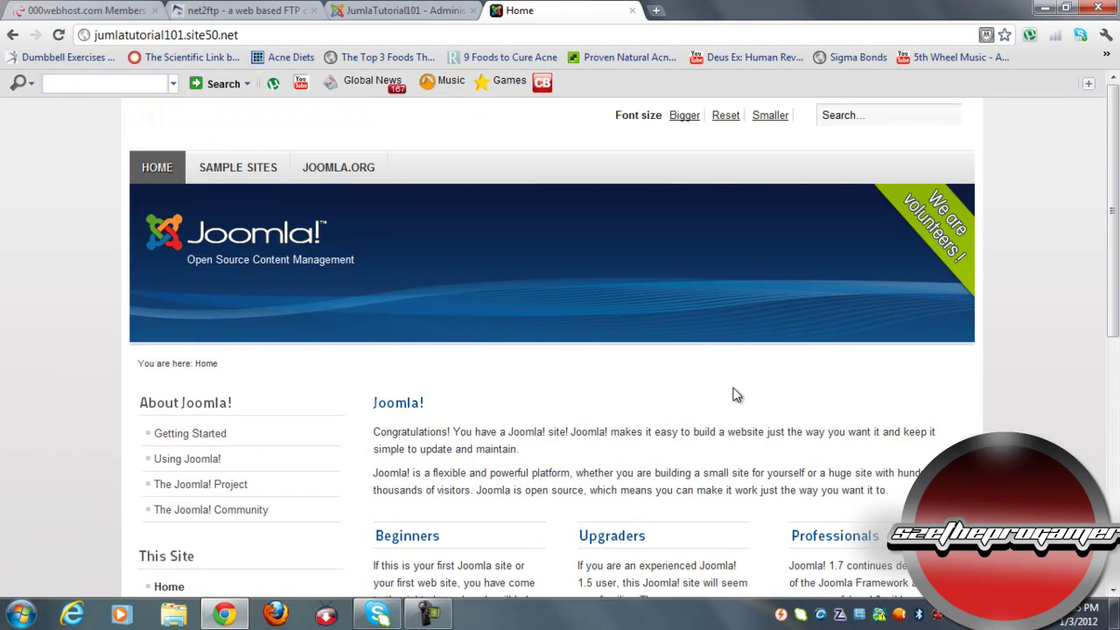
pyautogui.moveTo(1115, 226); pyautogui.dragTo(1114, 455)
pyautogui.scroll(6, 560, 140)
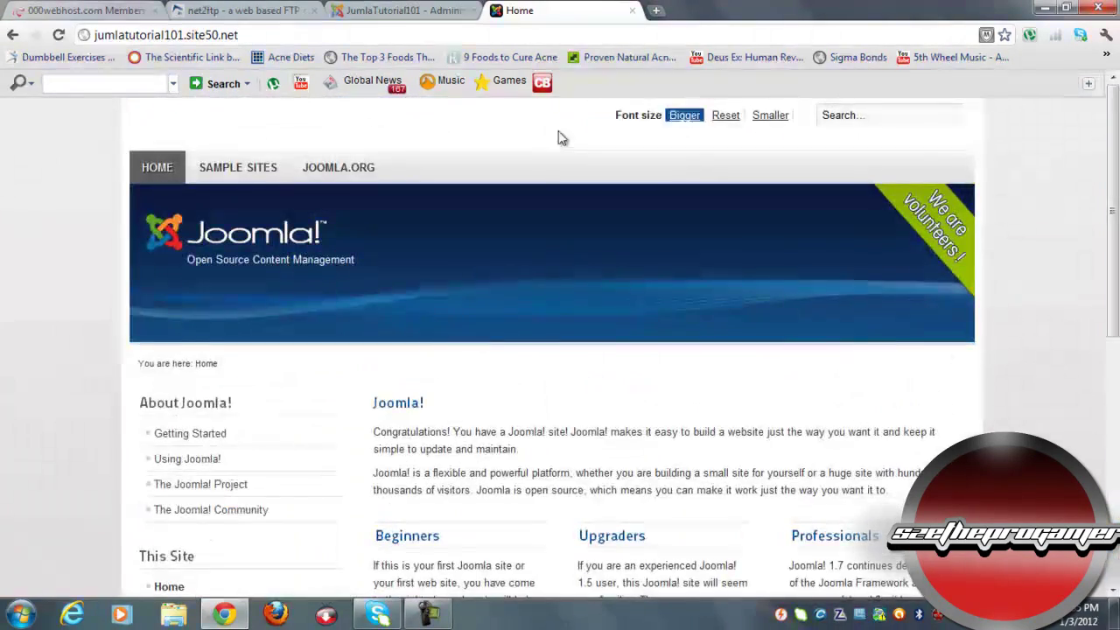
pyautogui.scroll(-6, 1100, 231)
pyautogui.scroll(6, 1095, 234)
pyautogui.click(372, 10)
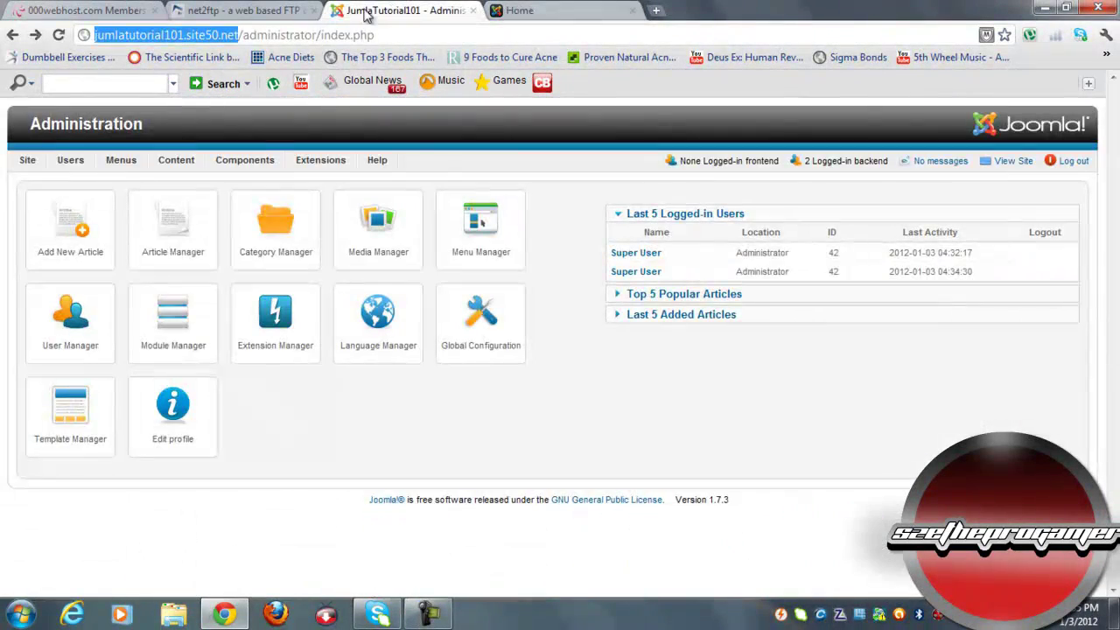
pyautogui.click(632, 10)
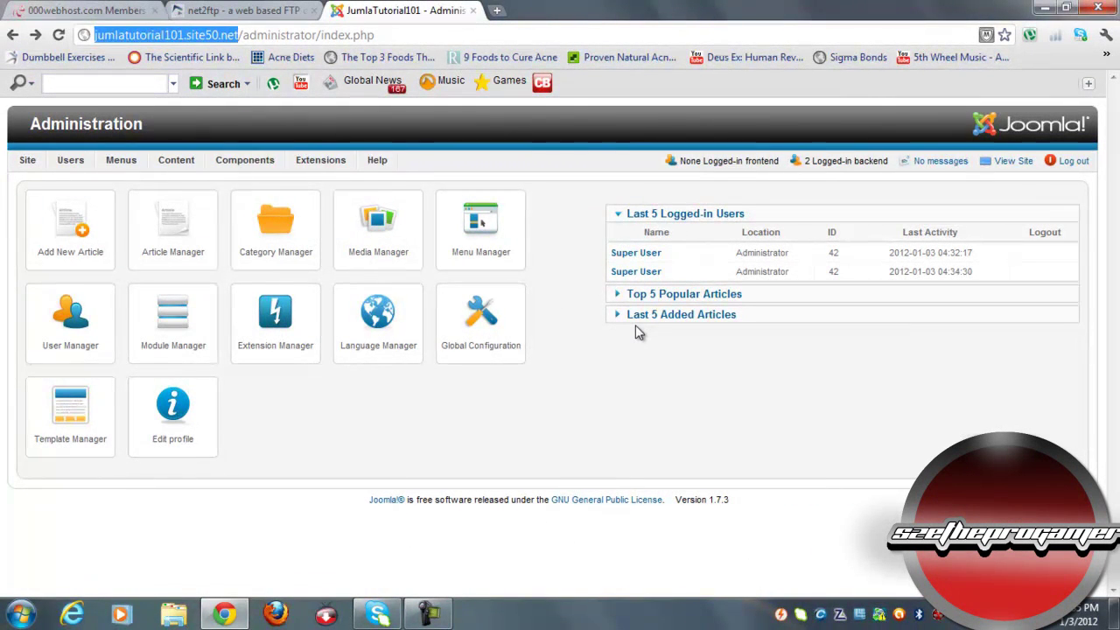